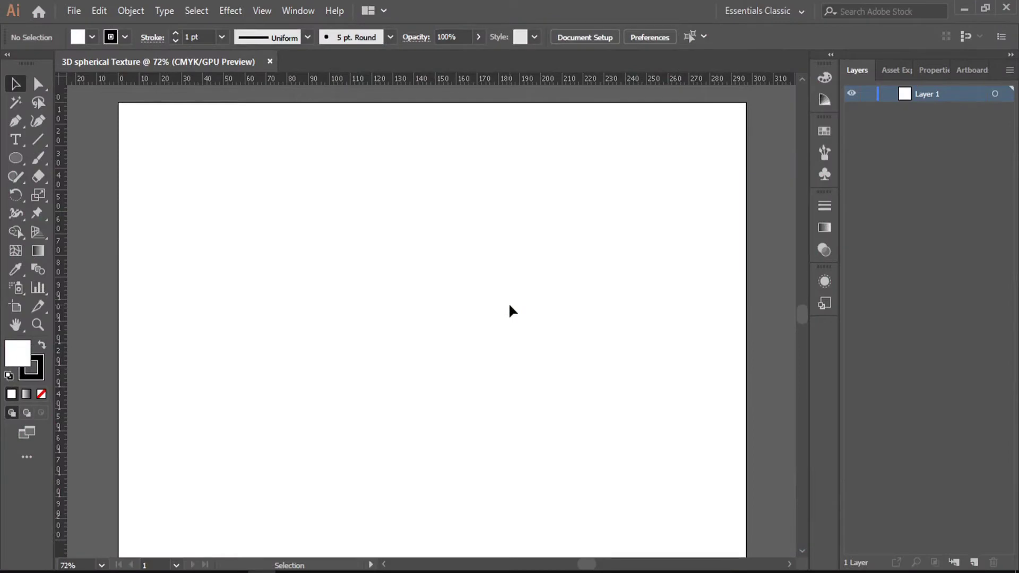
- Draw a large circle in the middle of the artboard with a black fill and no stroke
drag(539, 289, 540, 279)
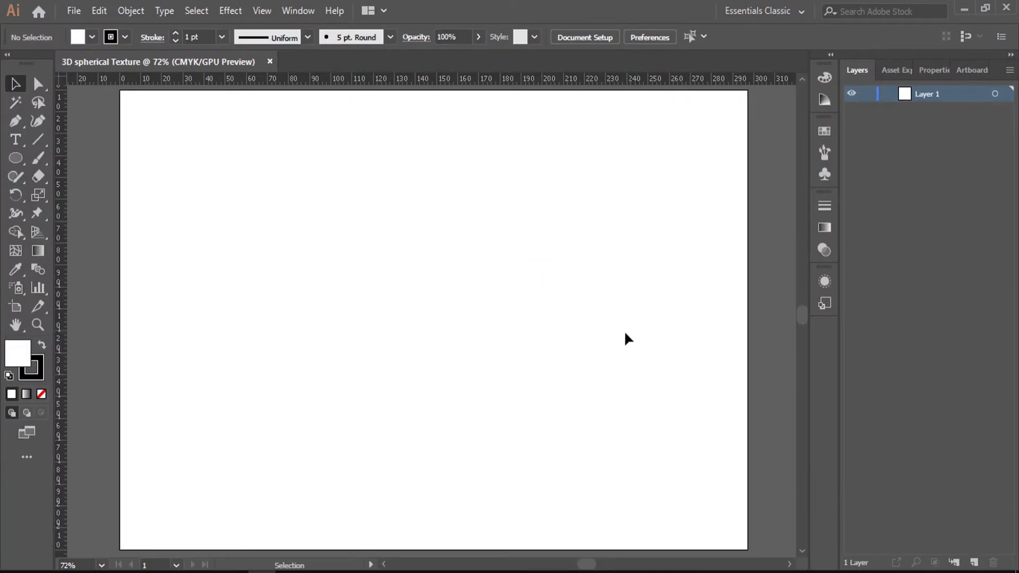
drag(15, 158, 69, 193)
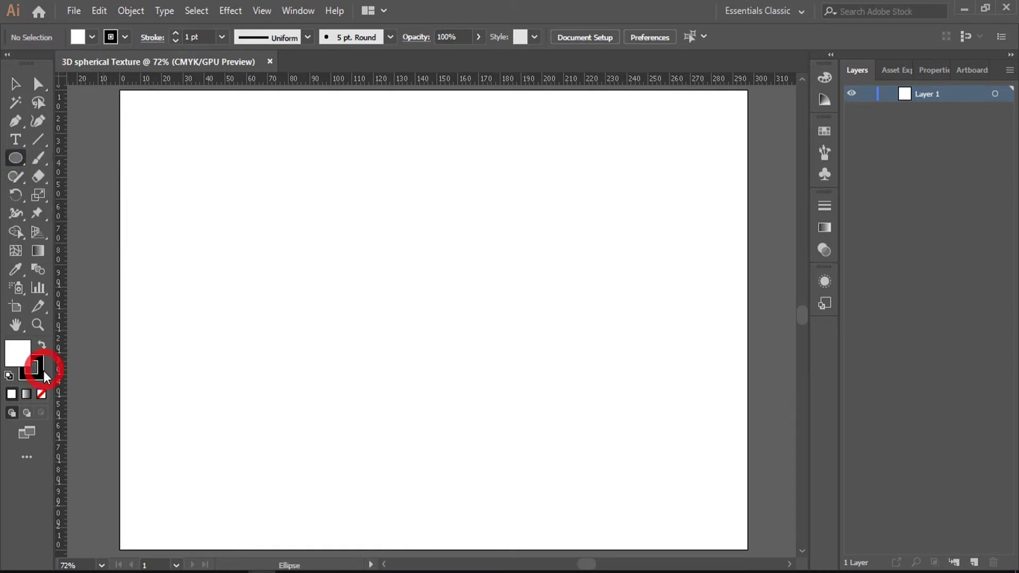
click(41, 393)
click(41, 346)
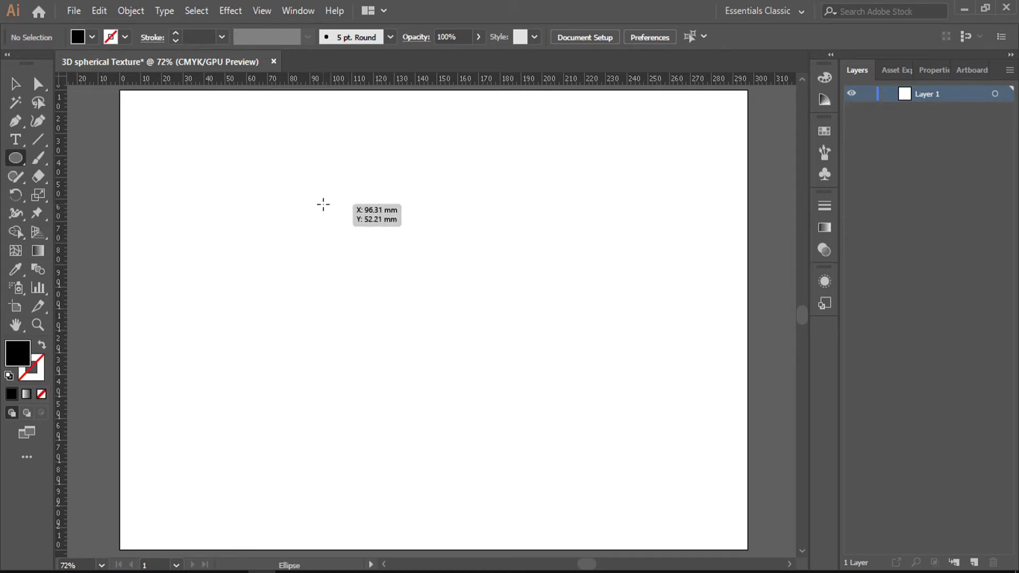
mouse_move(306, 200)
mouse_down()
mouse_move(391, 296)
mouse_move(562, 430)
mouse_up()
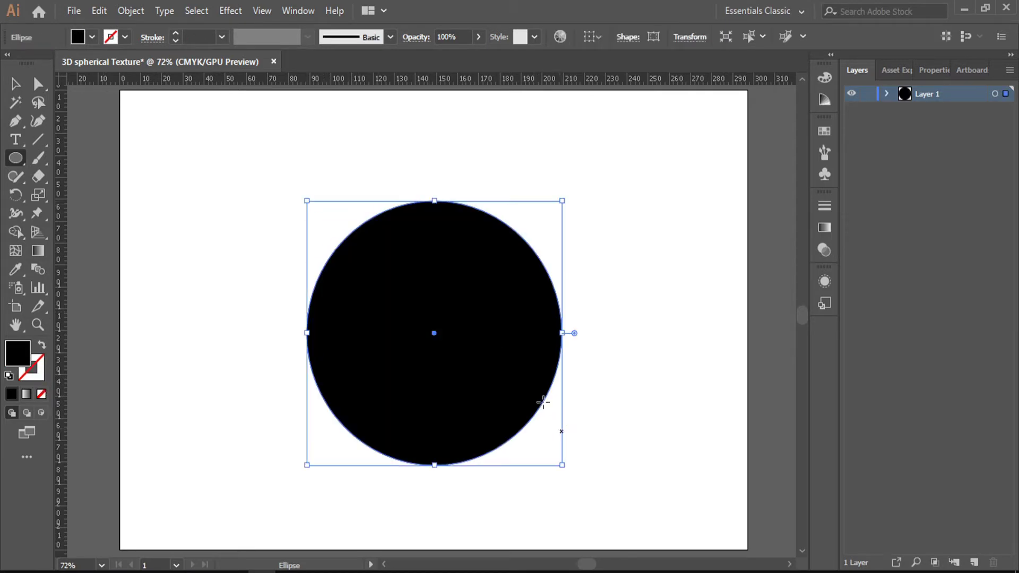
click(18, 83)
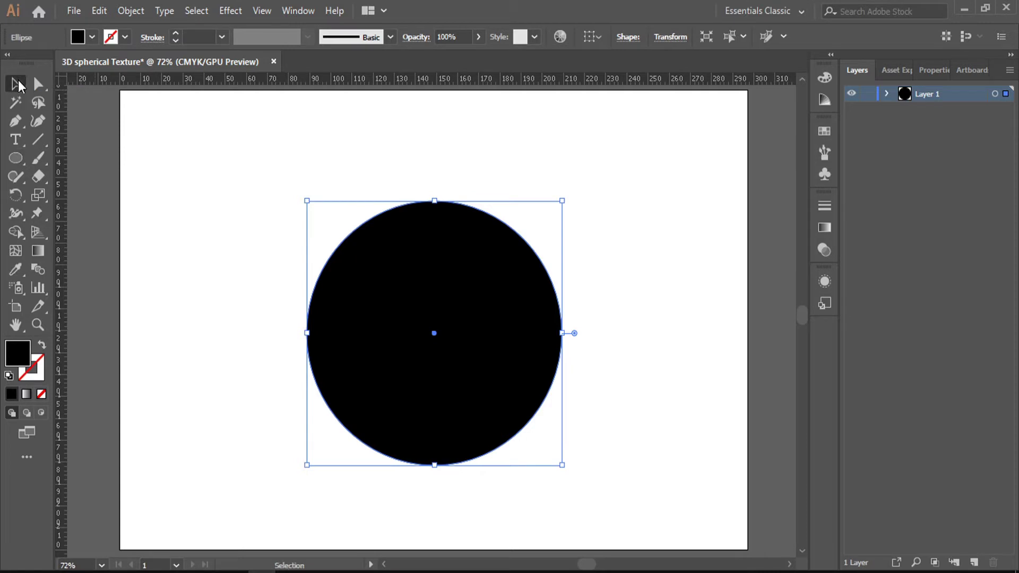
- Fill the circle with a radial gradient running from black at the centre to white at the edge
click(27, 394)
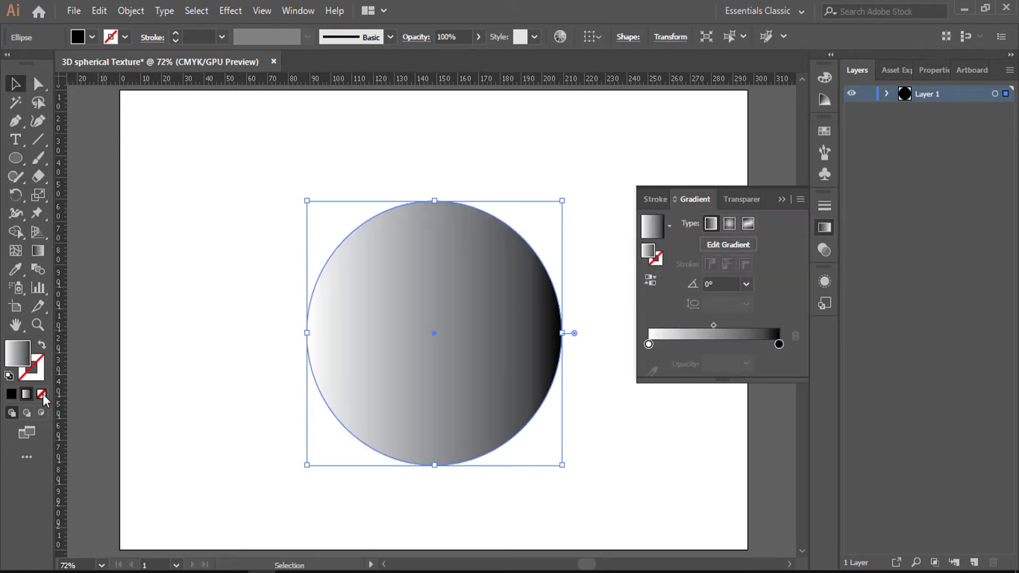
click(729, 223)
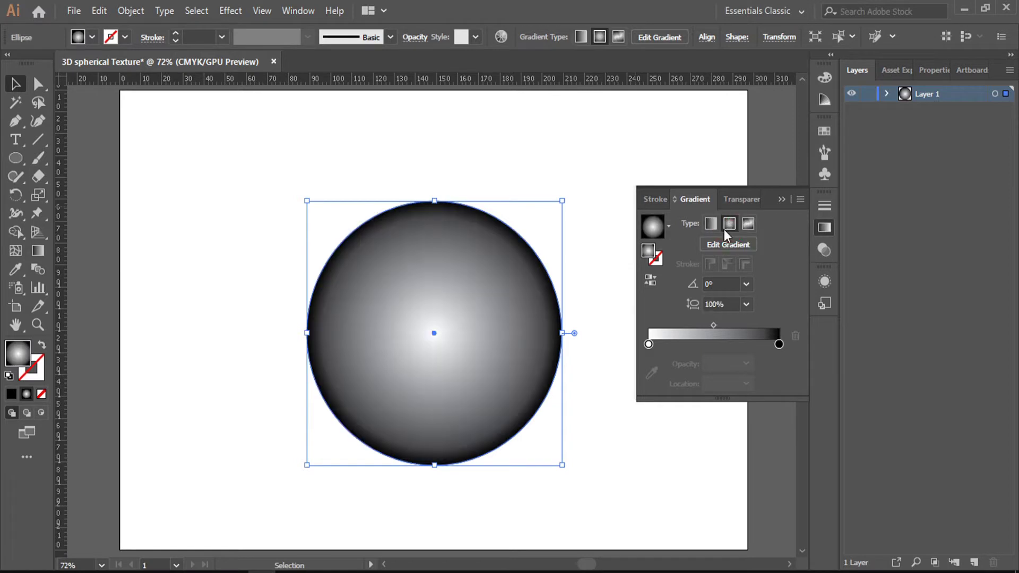
drag(778, 344, 714, 344)
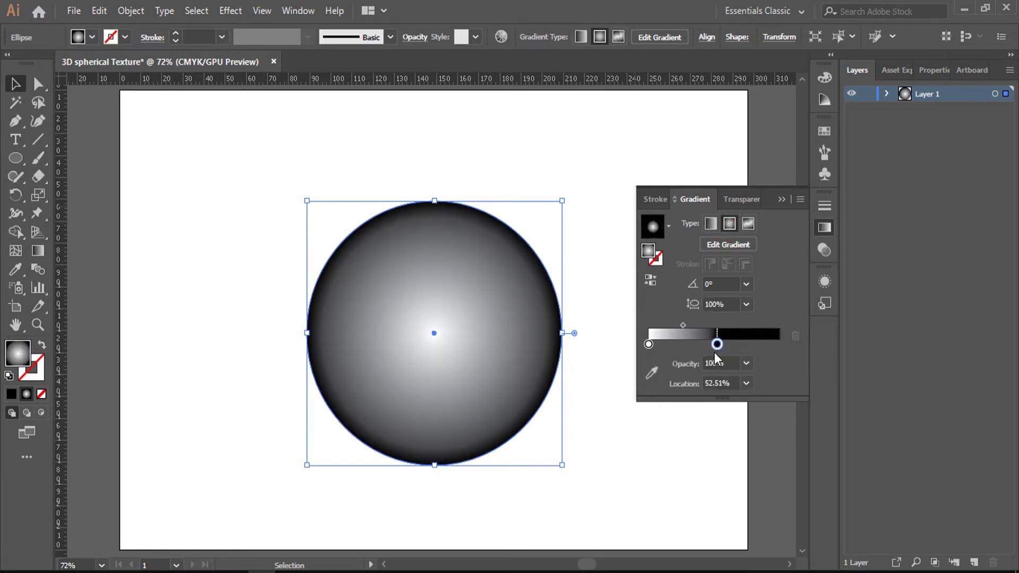
drag(652, 346, 779, 345)
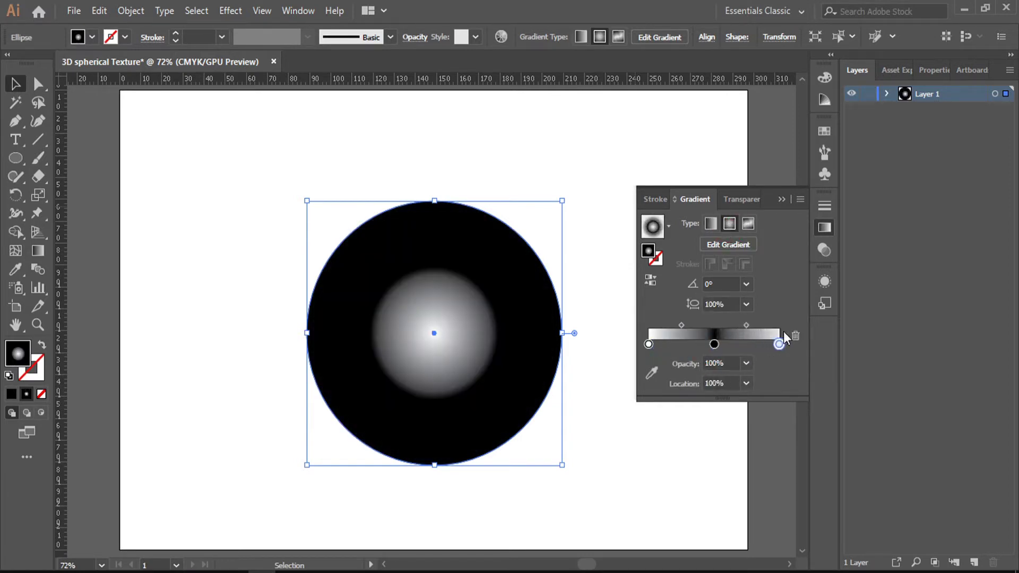
drag(648, 345, 614, 409)
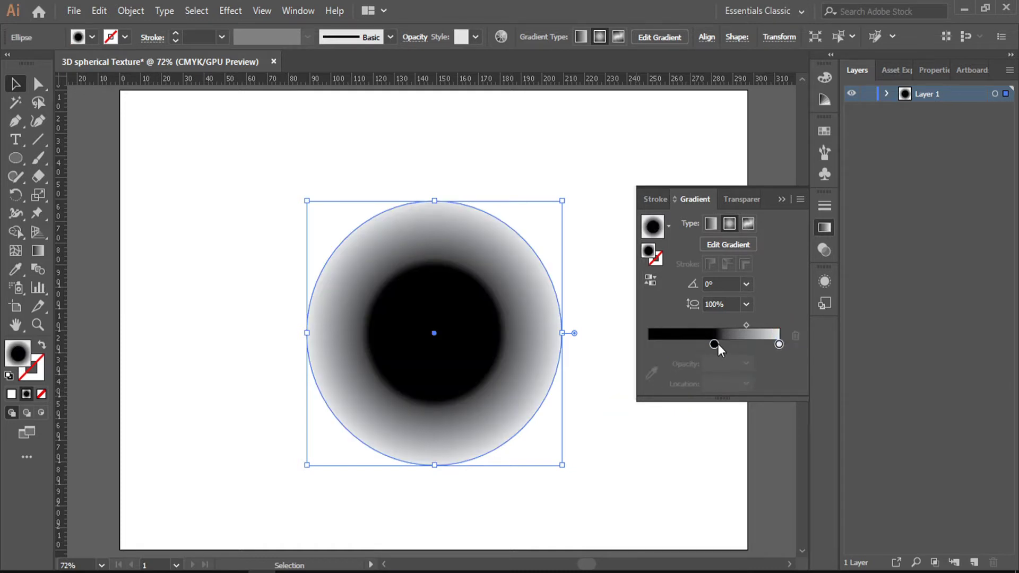
drag(714, 343, 617, 350)
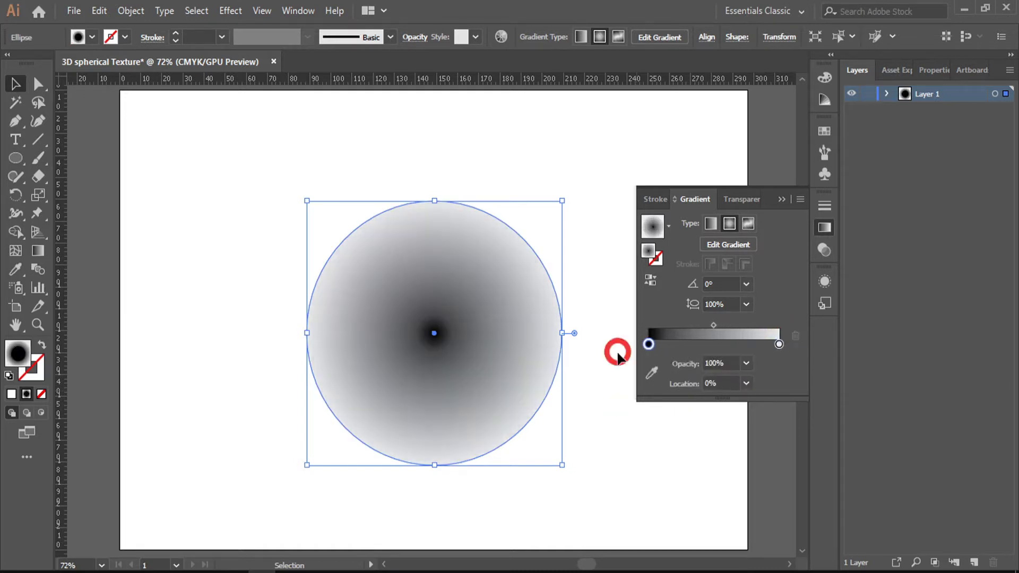
click(778, 344)
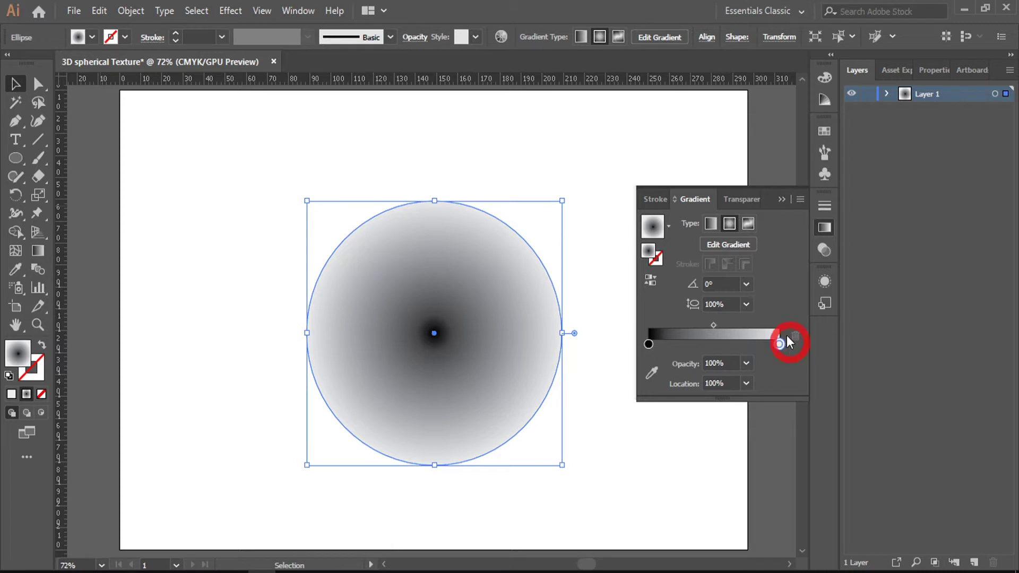
click(782, 200)
click(674, 161)
- Shift the midpoint of the circle's radial gradient slightly toward the centre with the Gradient tool
click(451, 348)
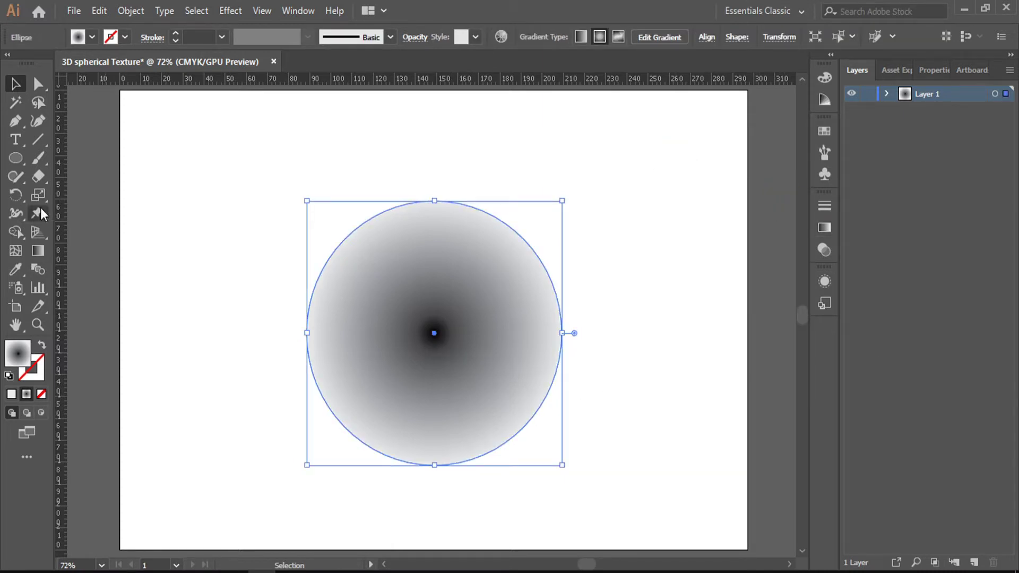
click(38, 251)
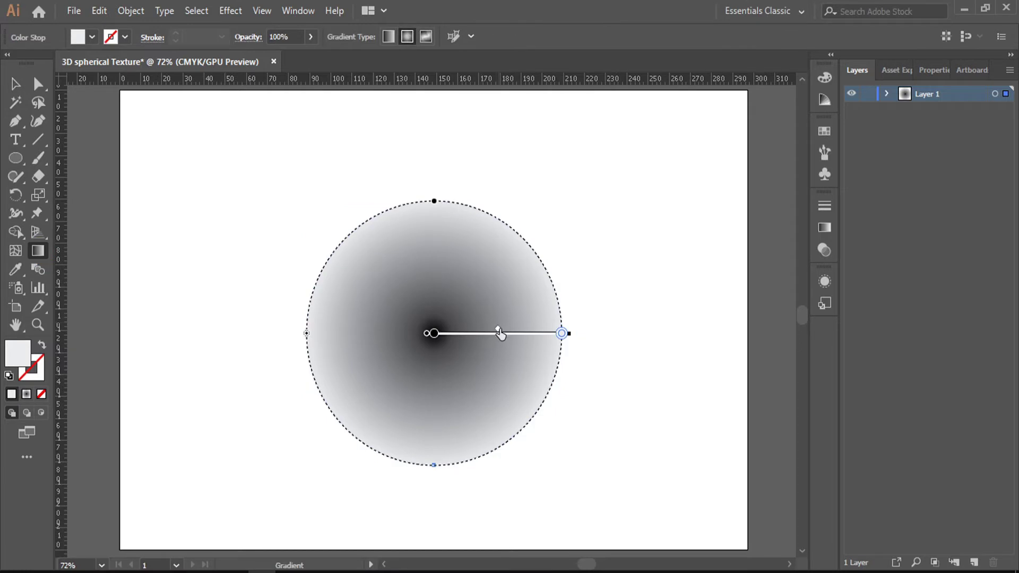
drag(500, 334, 494, 333)
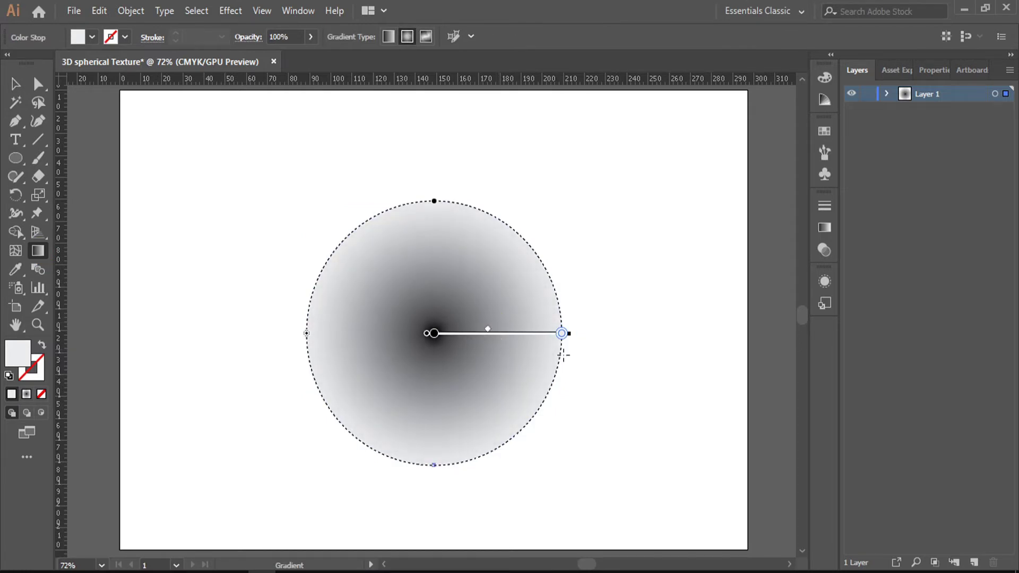
key(v)
click(357, 168)
- Apply a Color Halftone effect to the circle with a maximum radius of 40 pixels and channel angles 70, 50, 30 and 30
click(465, 348)
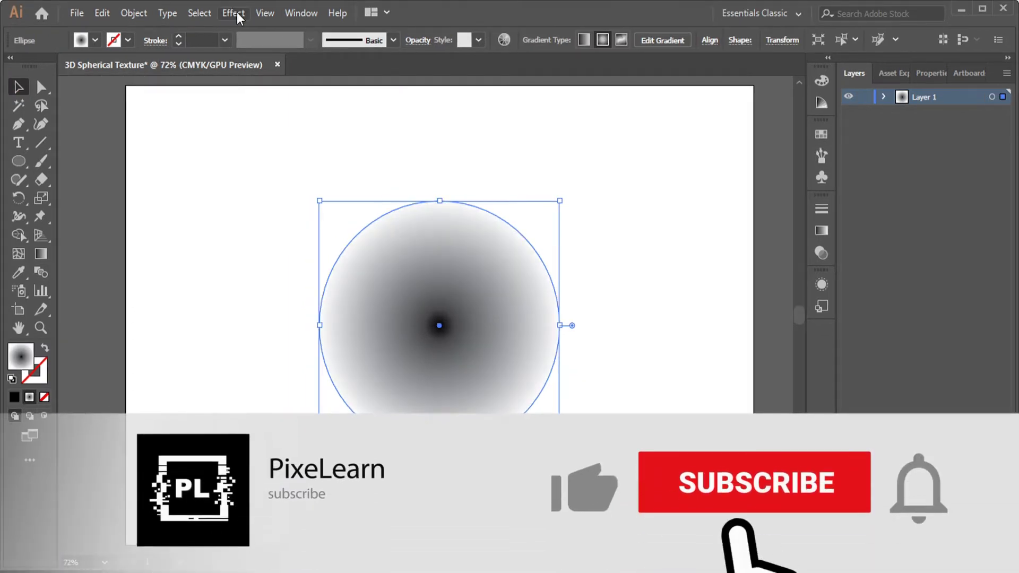
click(231, 12)
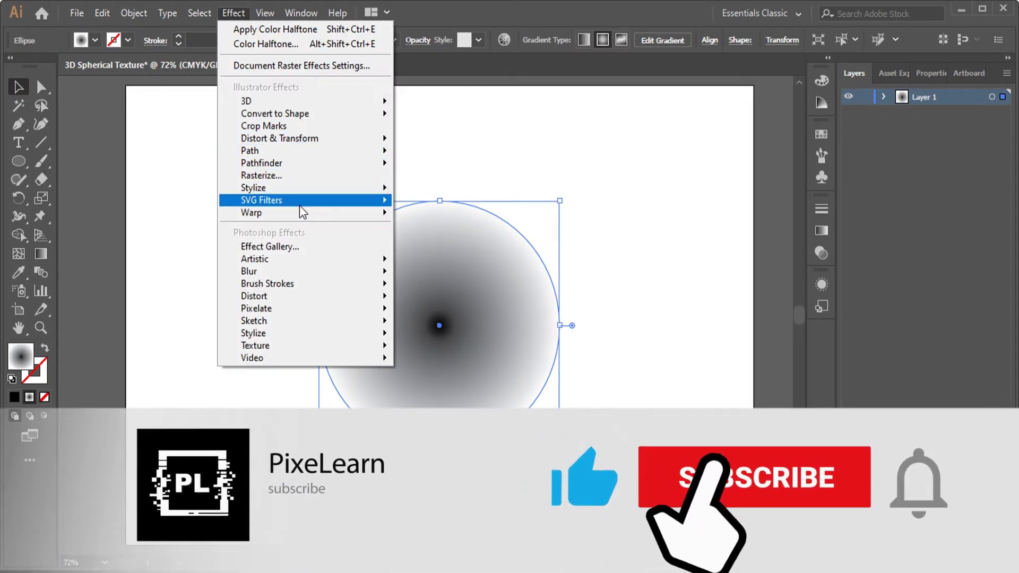
mouse_move(287, 312)
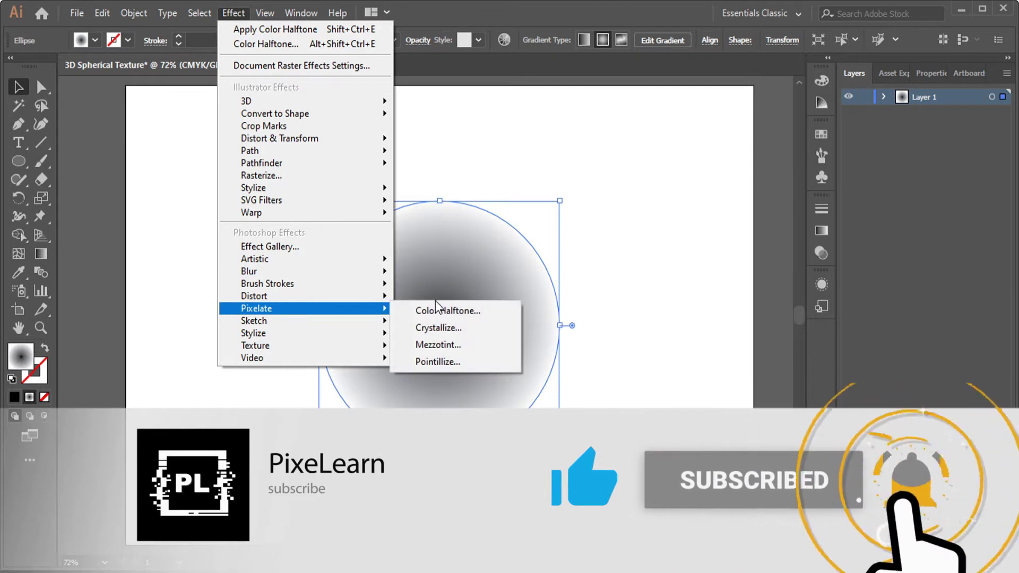
click(442, 310)
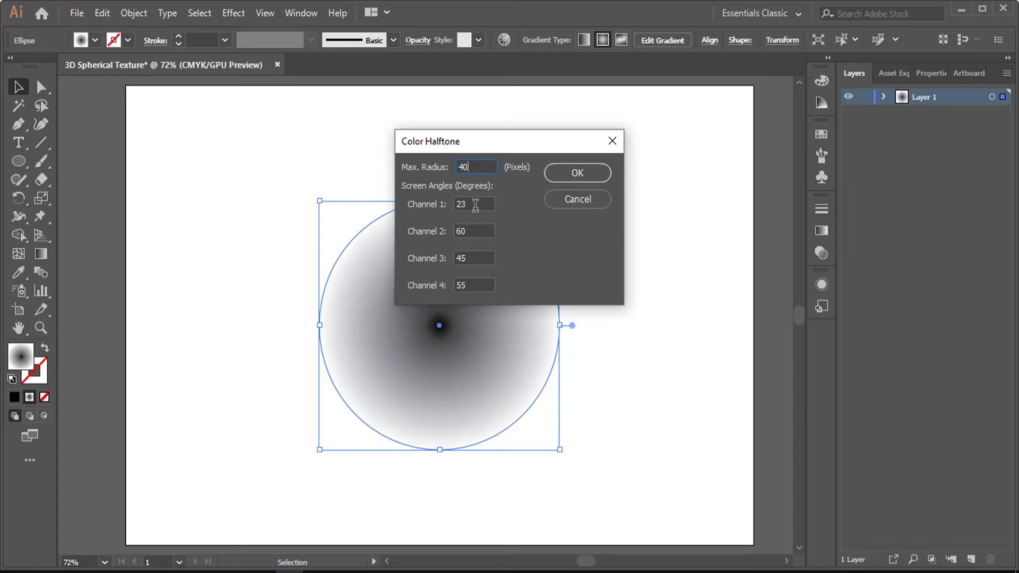
key(Tab)
text(70)
key(Tab)
text(50)
key(Tab)
text(30)
key(Tab)
text(30)
click(573, 173)
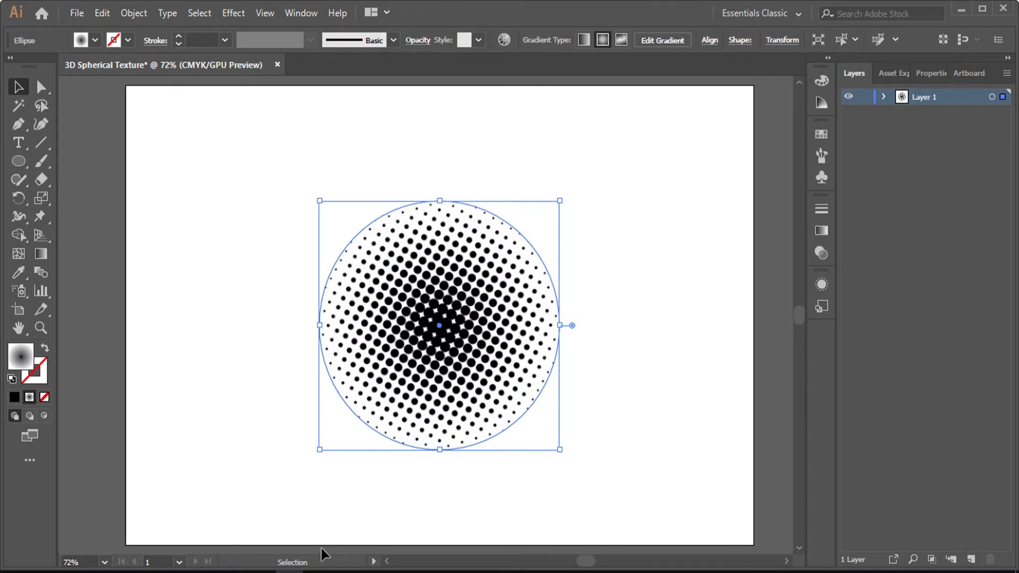
- Show the rulers and examine the circle's halftone dots up close
key(ctrl+r)
click(627, 297)
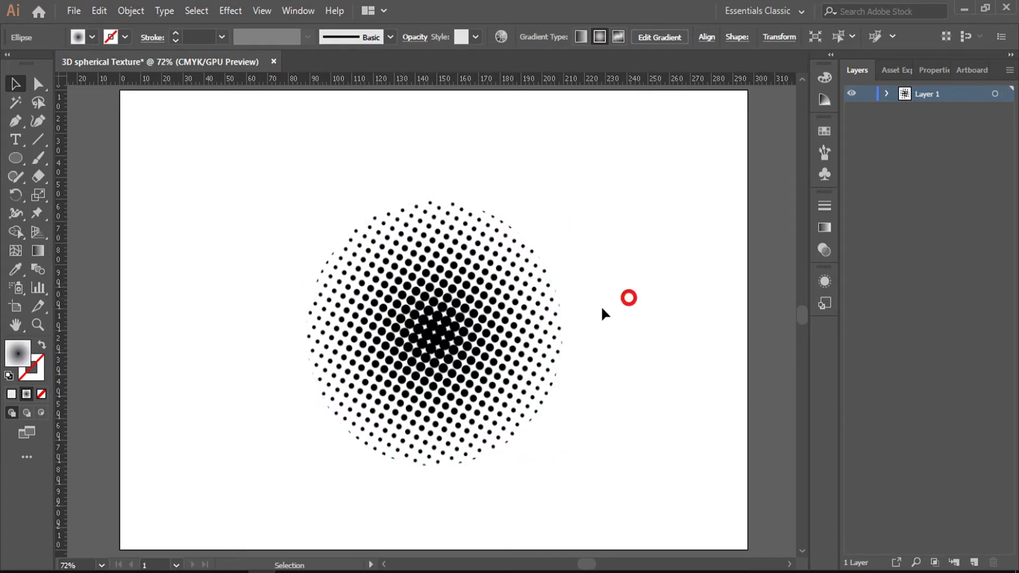
key(ctrl+equal)
key(ctrl+equal)
key(ctrl+equal)
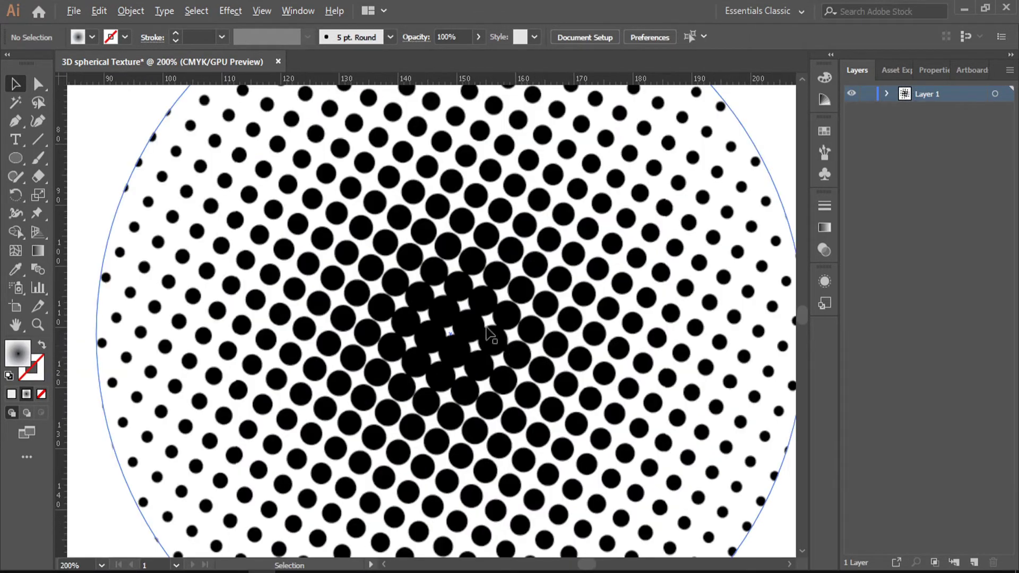
key(ctrl+minus)
key(ctrl+minus)
key(ctrl+minus)
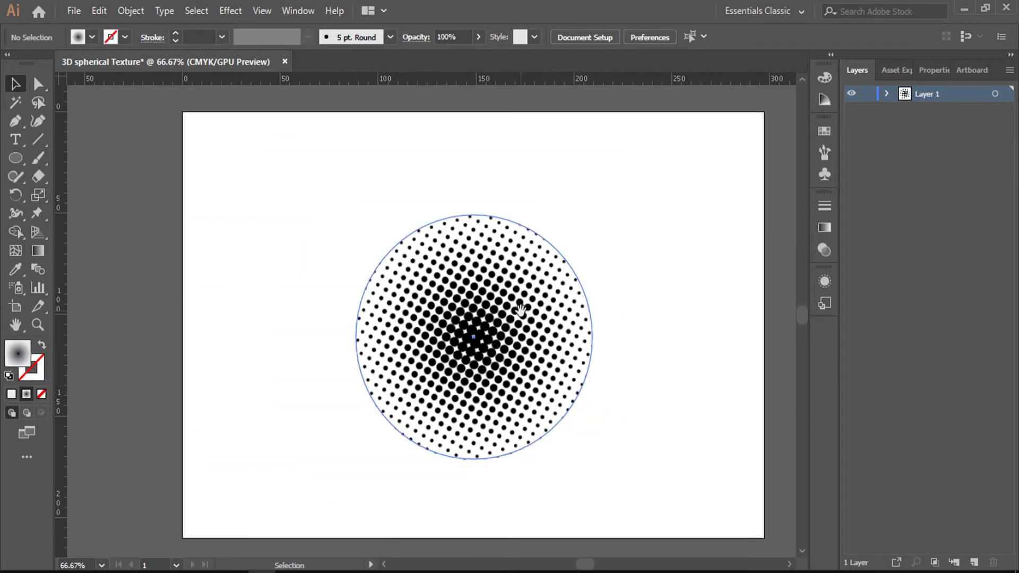
drag(521, 311, 479, 281)
- Expand the appearance of the halftone circle
click(484, 271)
drag(521, 191, 529, 223)
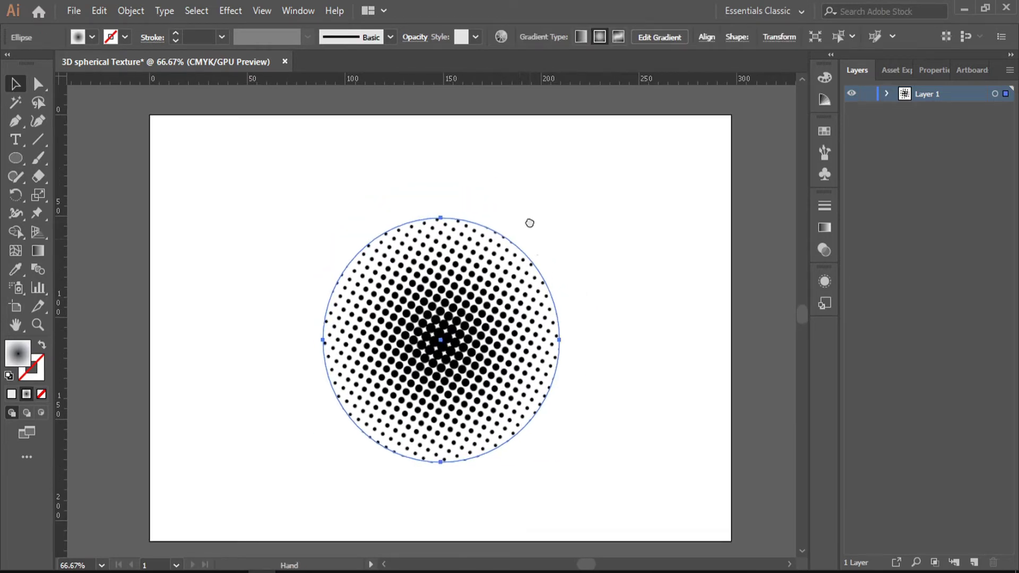
click(100, 11)
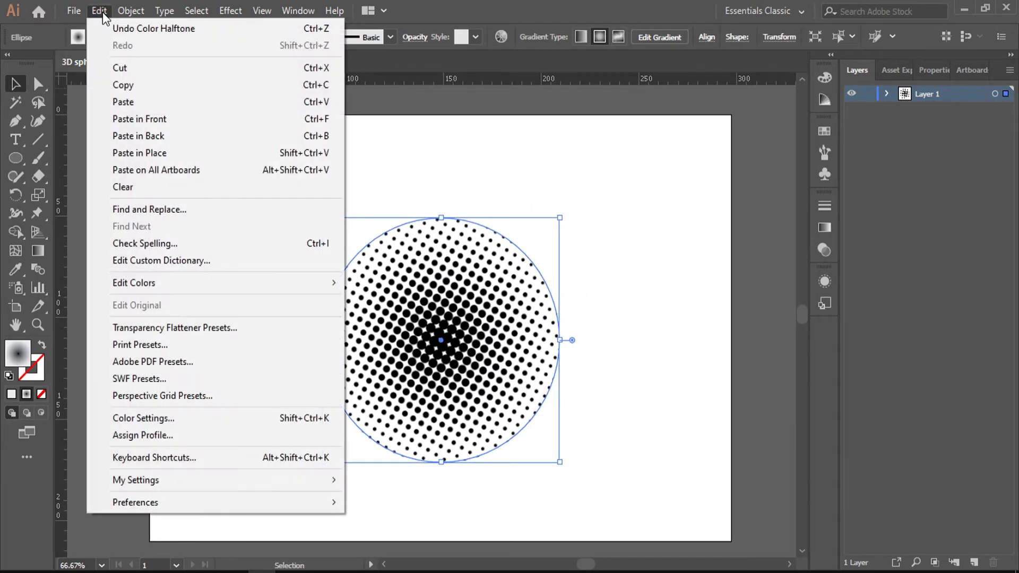
click(101, 11)
click(130, 10)
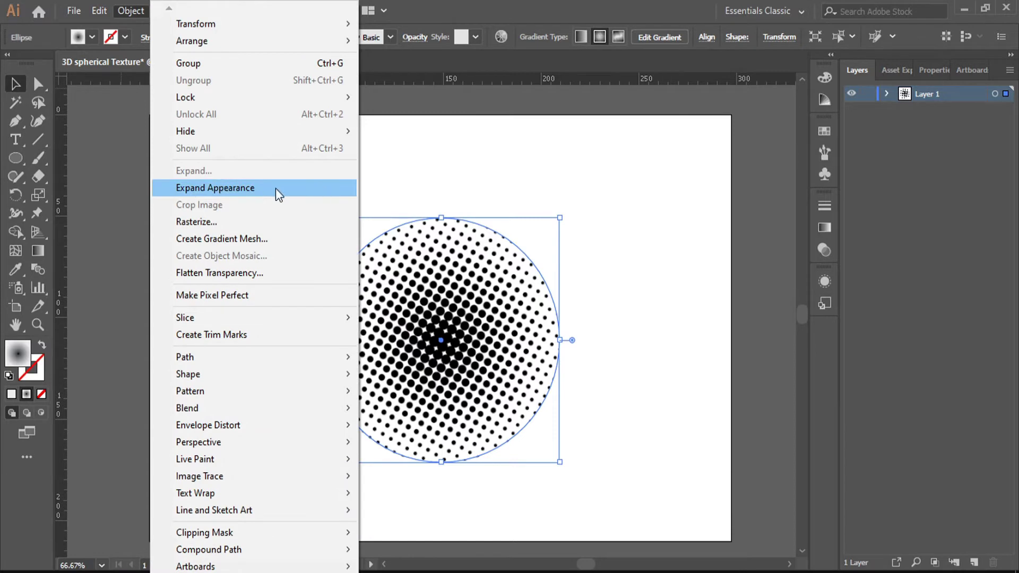
click(261, 191)
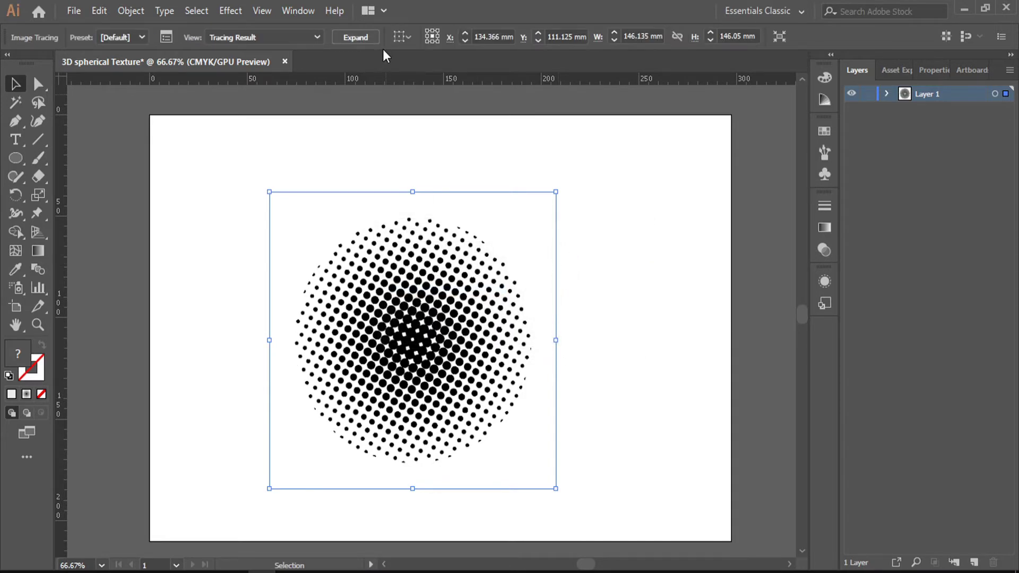
- Expand the traced halftone image into vector paths and ungroup them
click(352, 36)
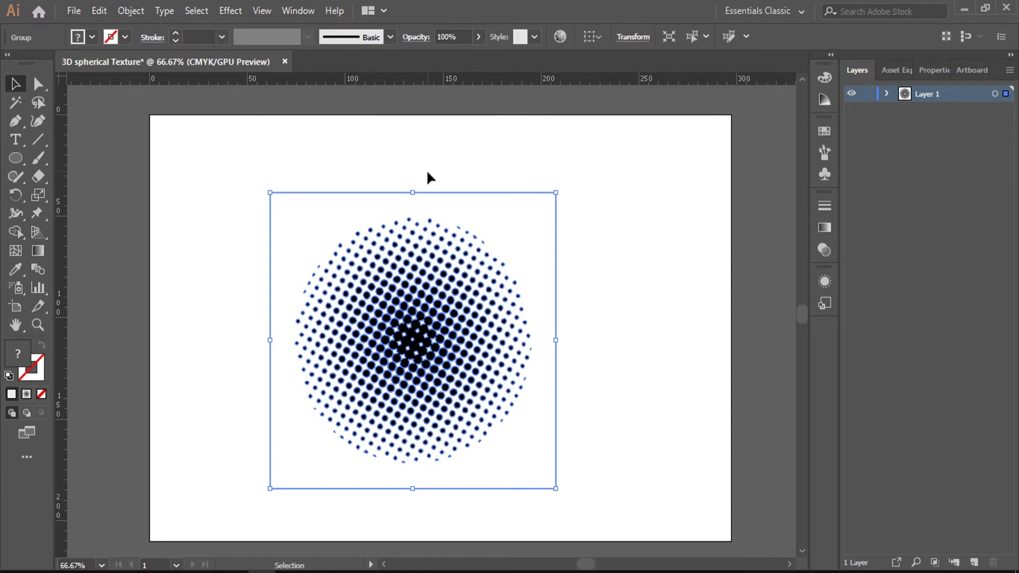
right_click(447, 235)
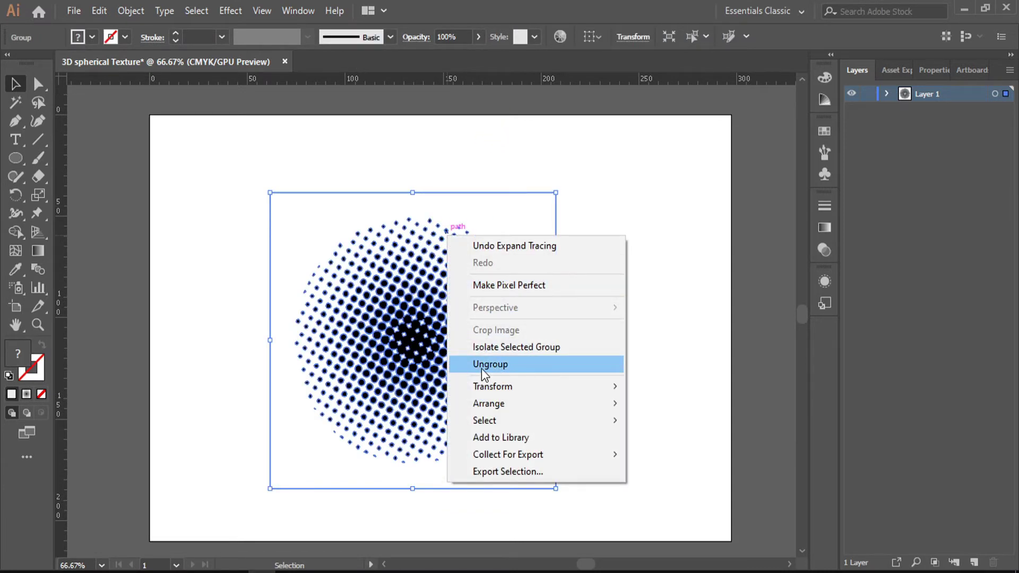
click(499, 366)
- Pull the white background shape away from the halftone dots and delete it
click(532, 255)
click(574, 235)
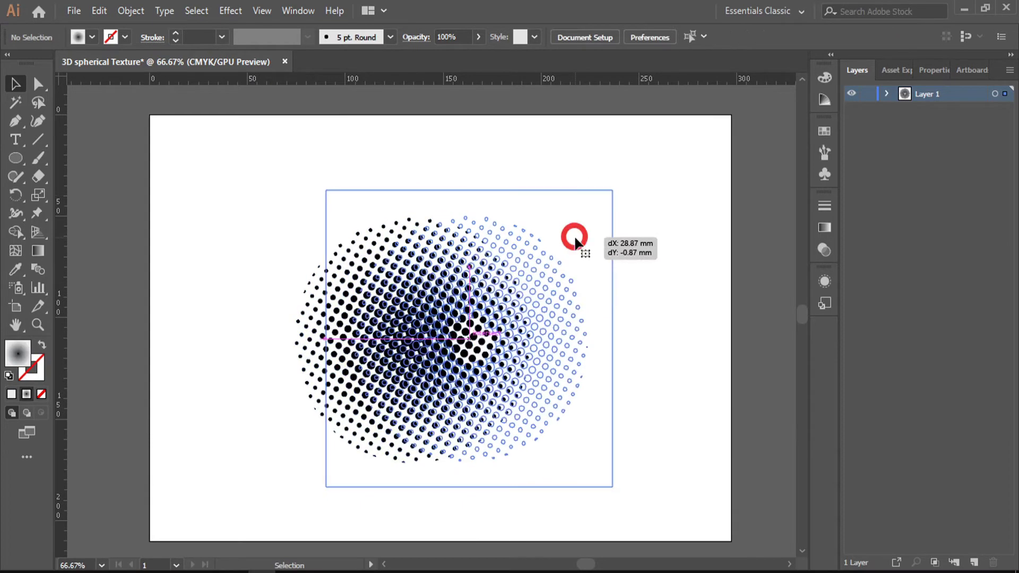
drag(574, 234, 650, 245)
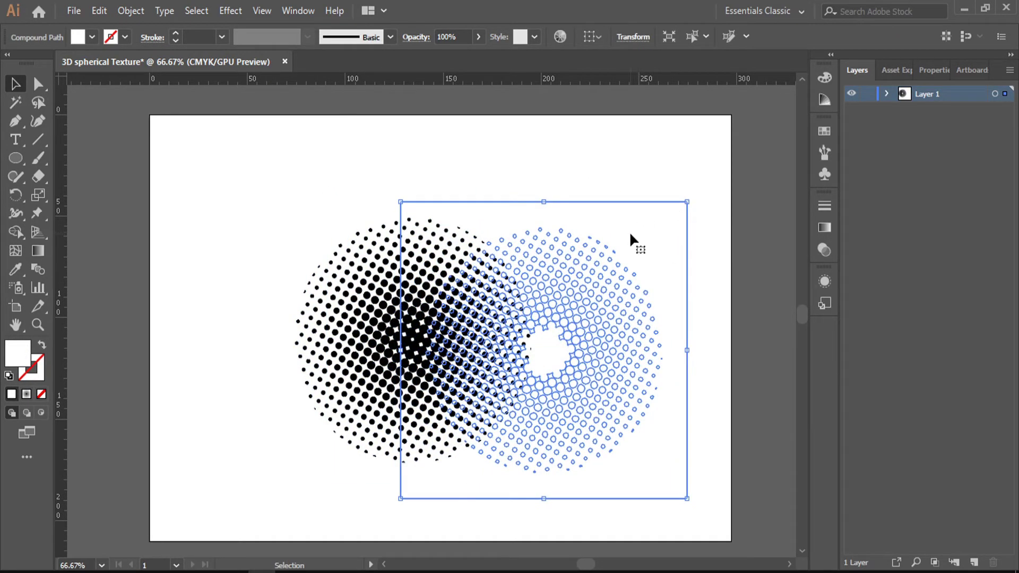
key(Delete)
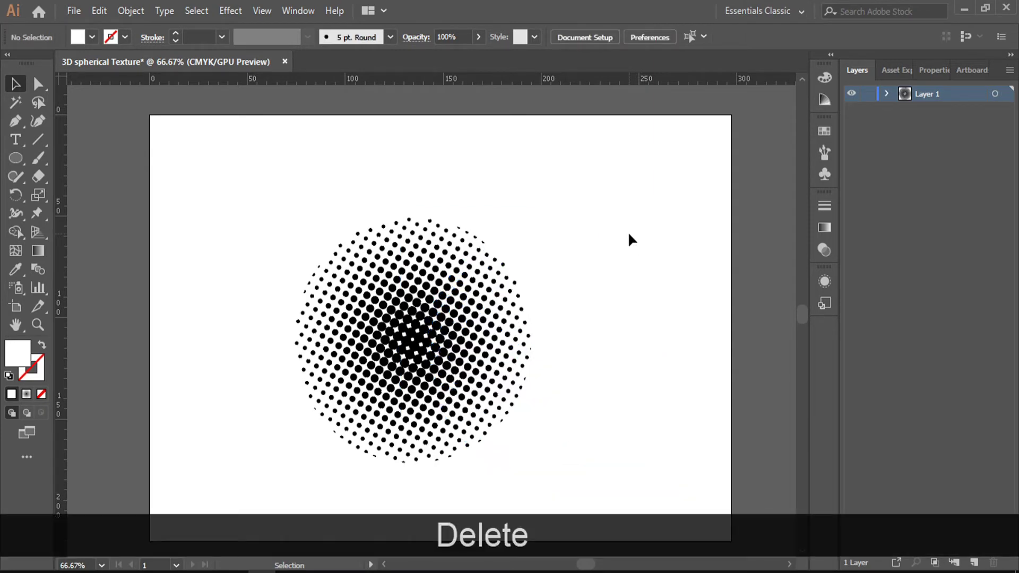
- Select all the halftone dots and save them as a new symbol named Art with the Graphic export type
click(431, 317)
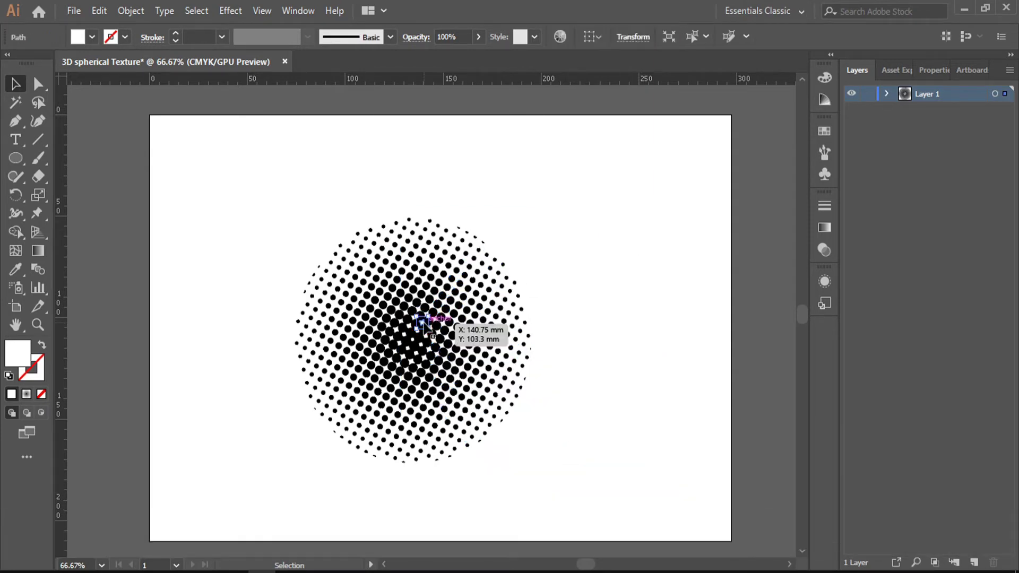
click(487, 331)
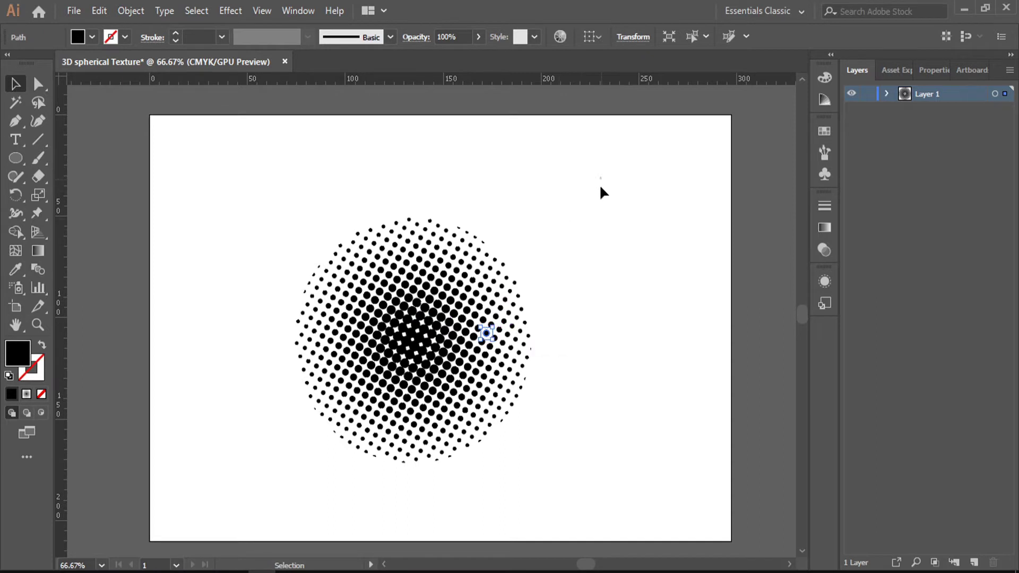
drag(600, 176, 218, 528)
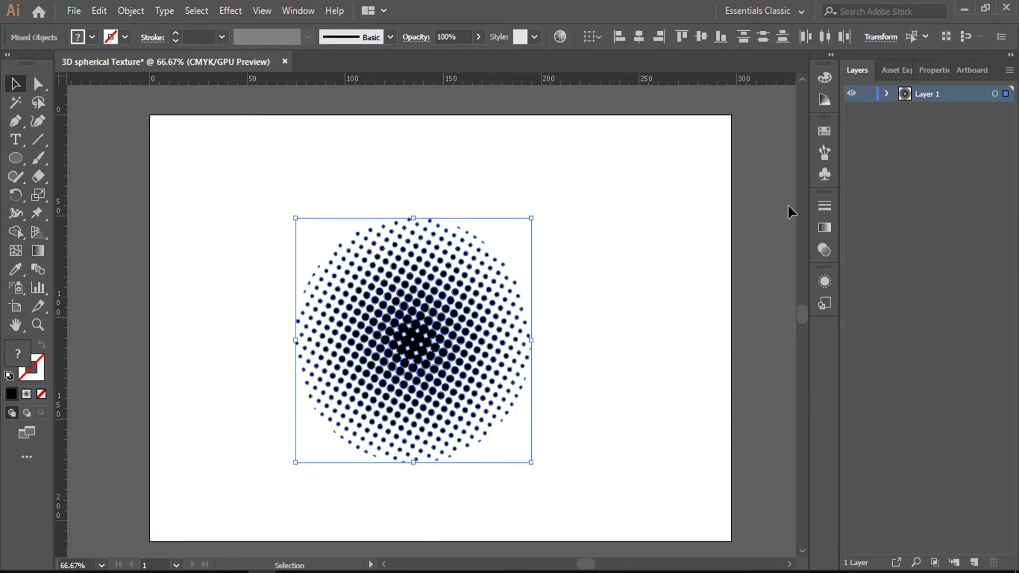
click(816, 178)
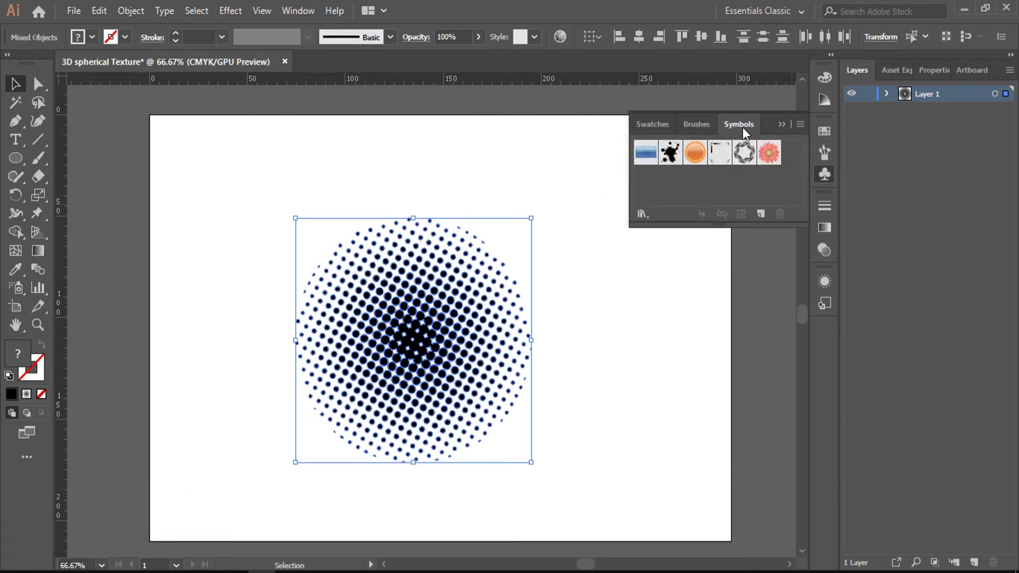
drag(499, 311, 680, 185)
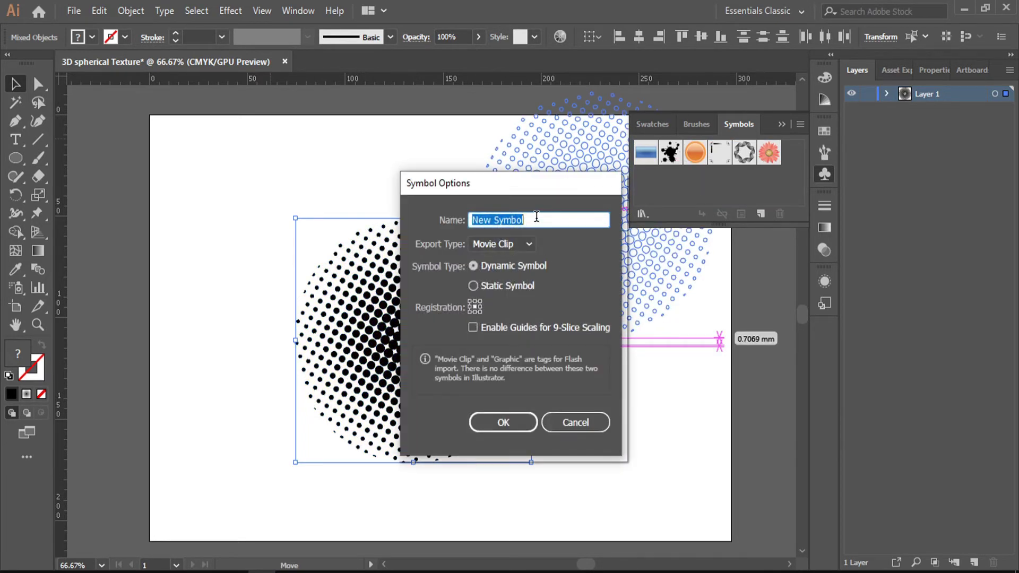
text(Art)
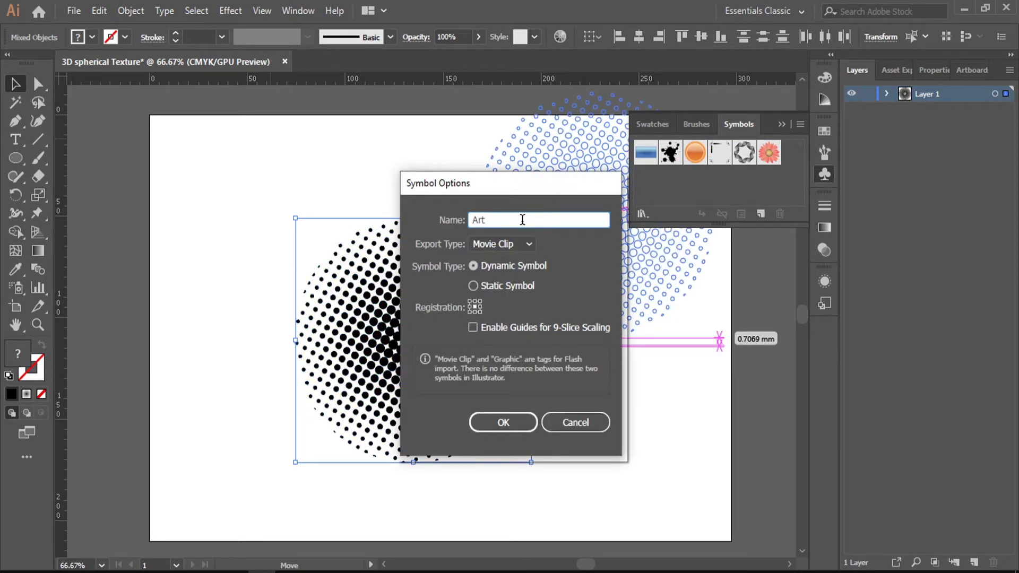
click(517, 244)
click(518, 274)
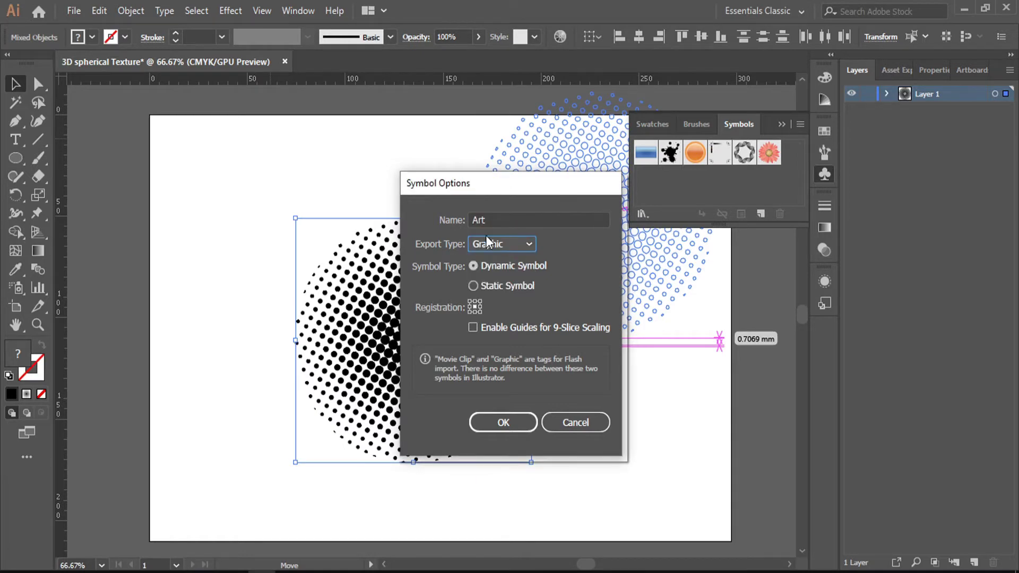
click(508, 427)
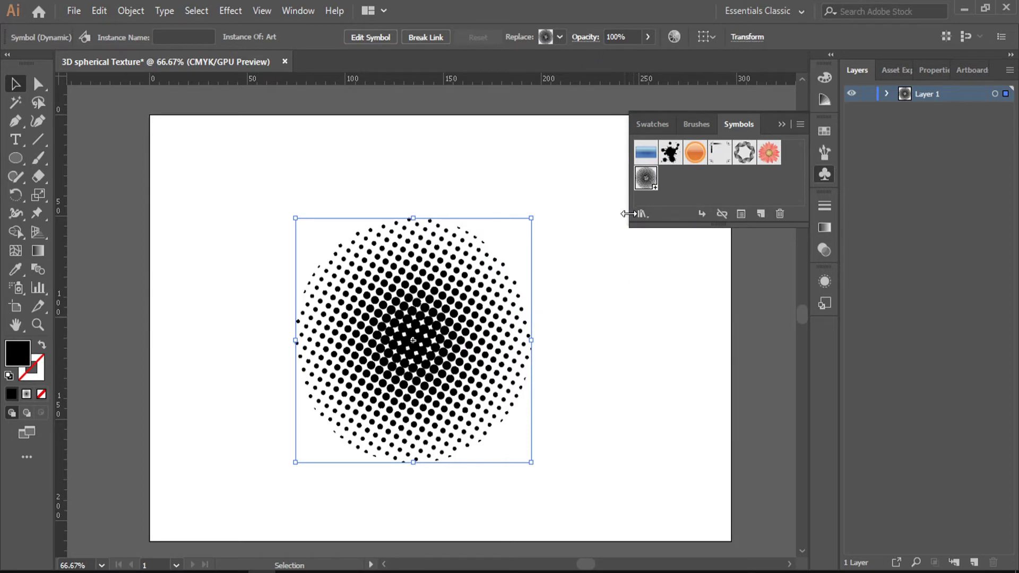
click(781, 124)
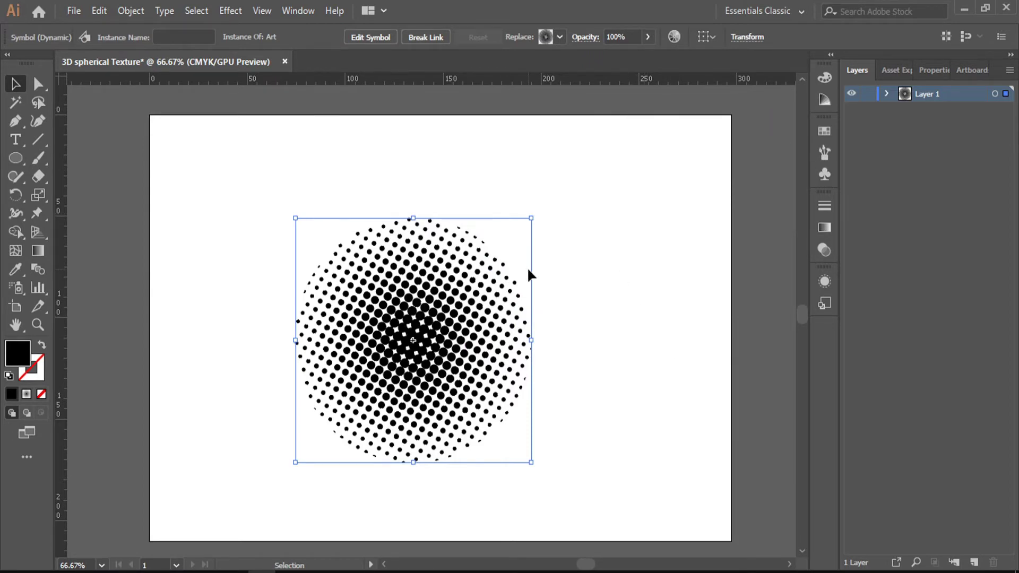
- Delete the halftone artwork from the artboard and draw a black circle in its place
key(Delete)
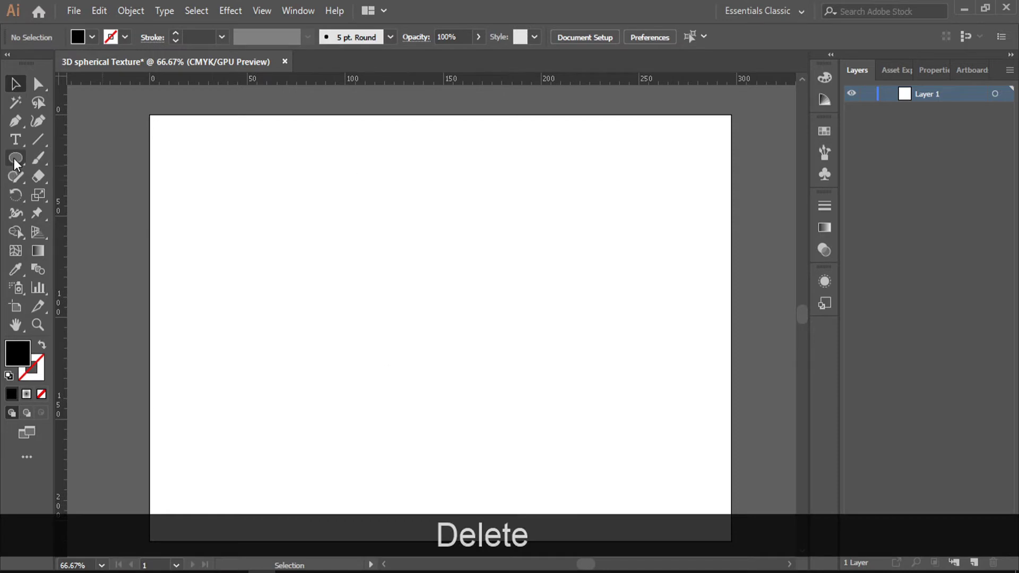
click(15, 159)
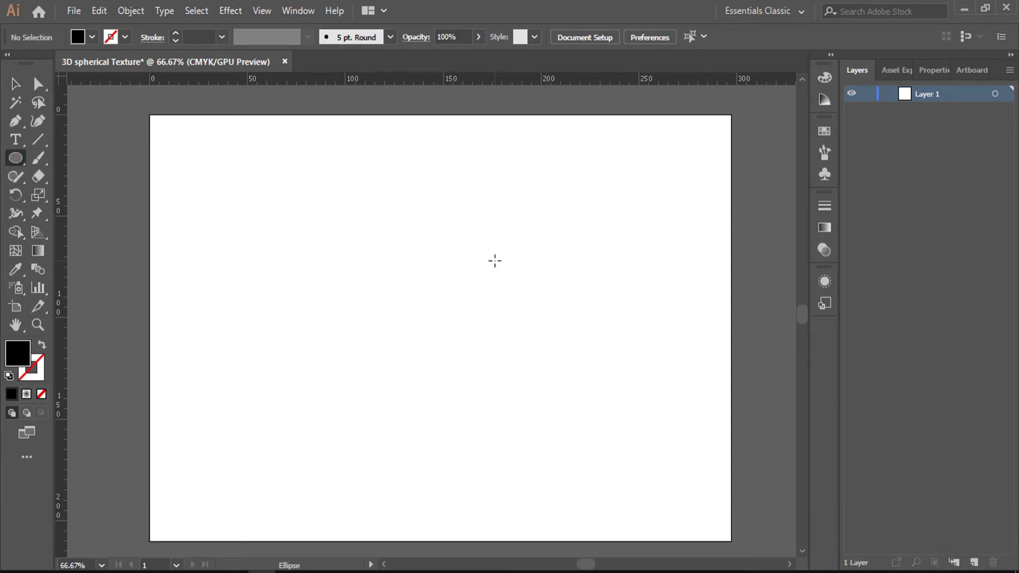
drag(316, 203, 559, 411)
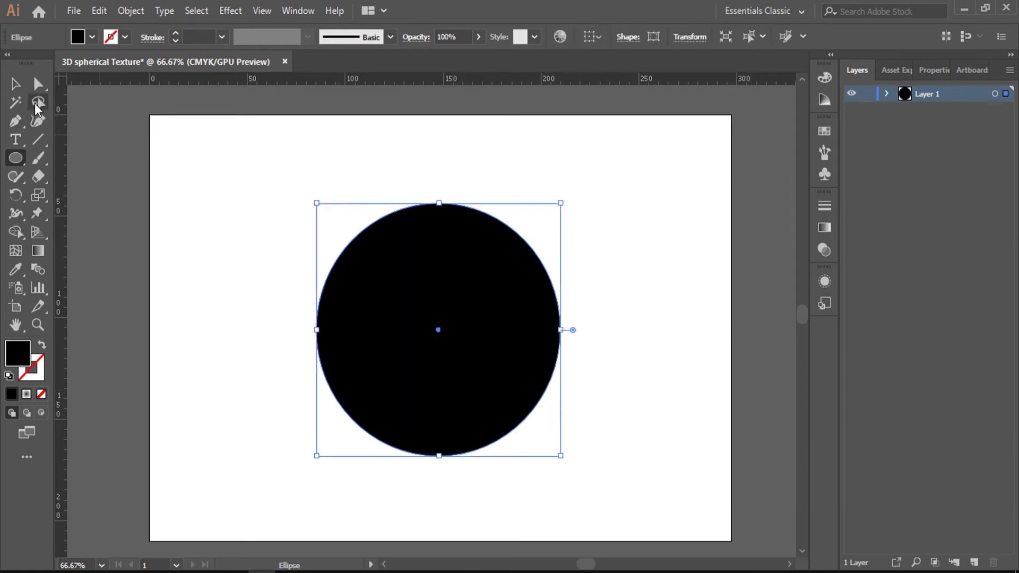
- Delete the circle's left anchor point to leave only the right half circle
click(38, 83)
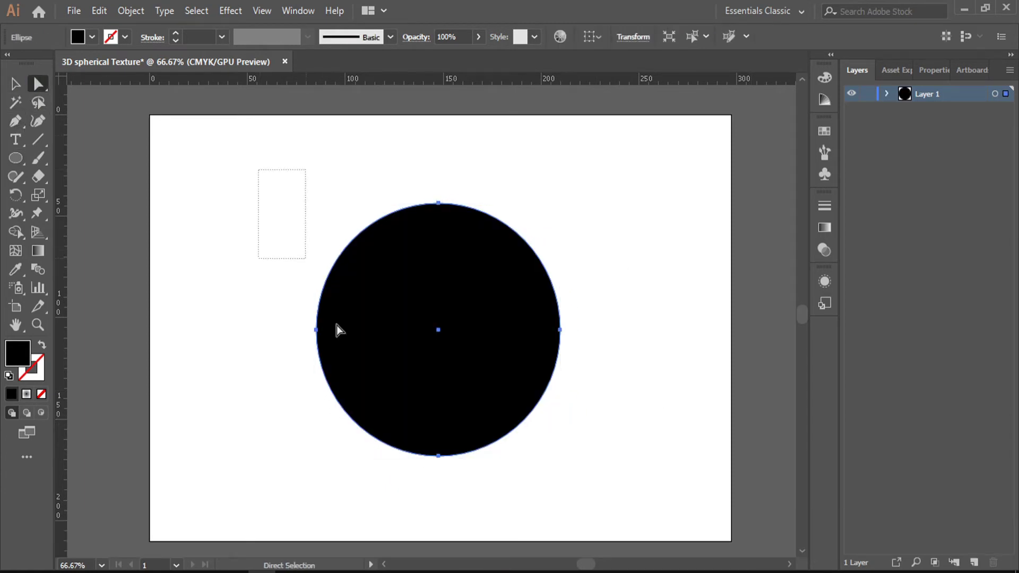
drag(338, 330, 361, 436)
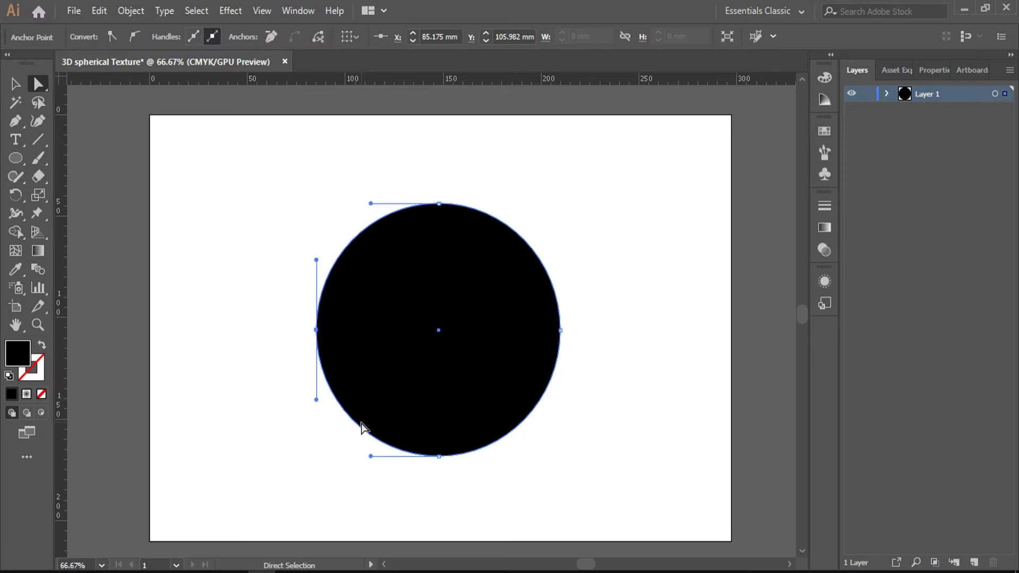
key(Delete)
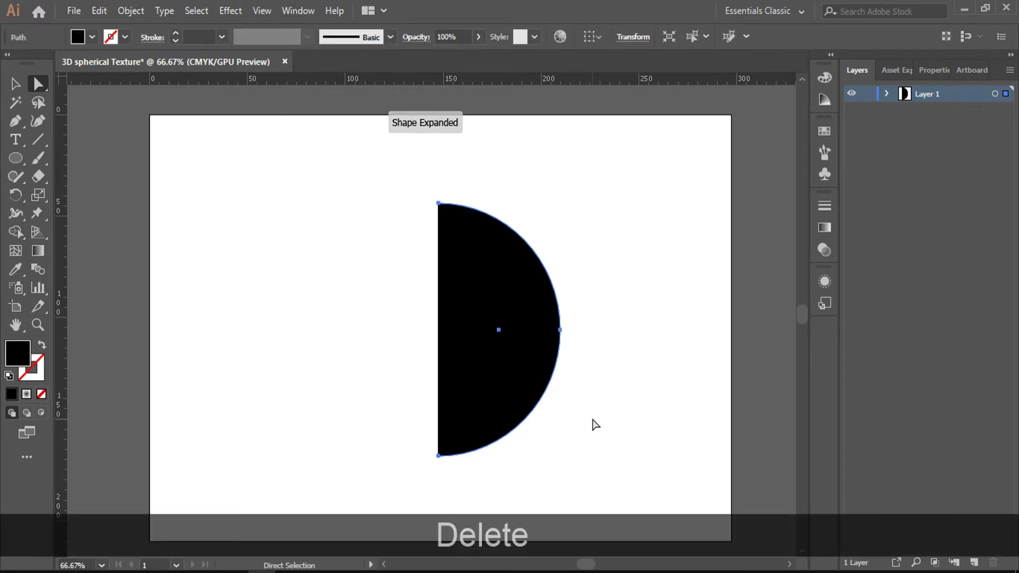
- Select the whole half circle and set its fill to light grey D3D3D3
click(15, 83)
click(387, 200)
drag(387, 200, 611, 480)
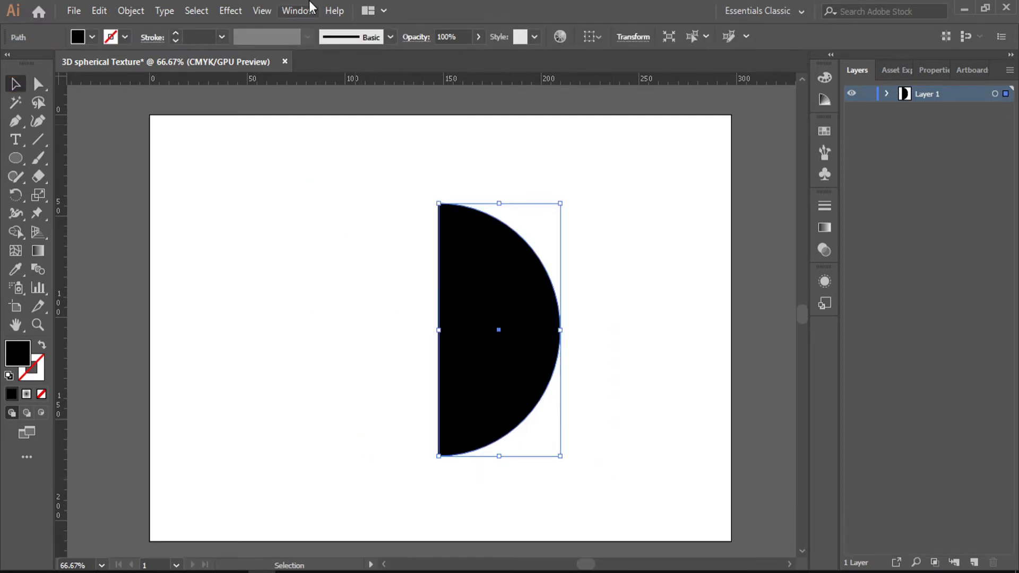
double_click(18, 353)
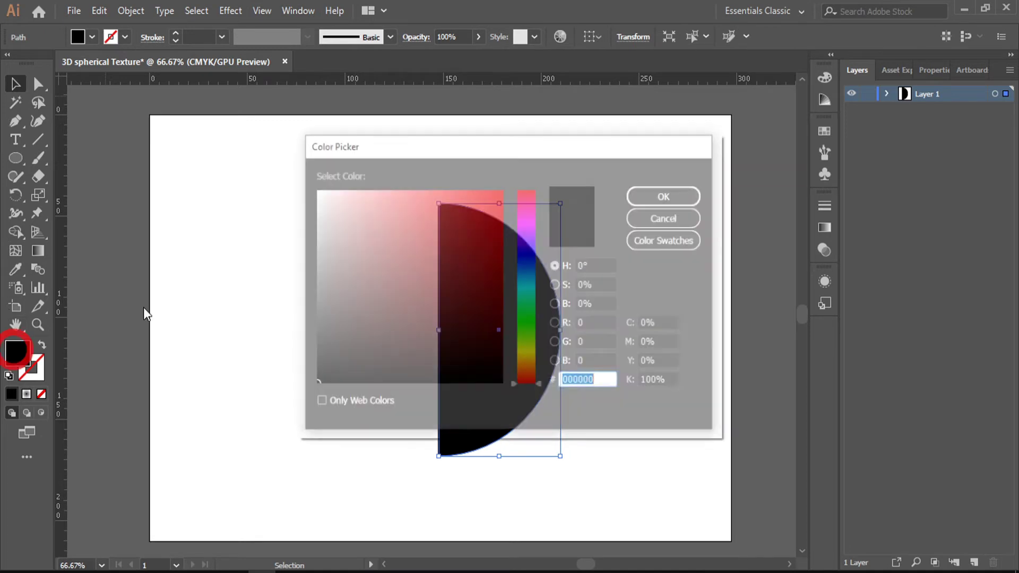
drag(322, 245, 314, 222)
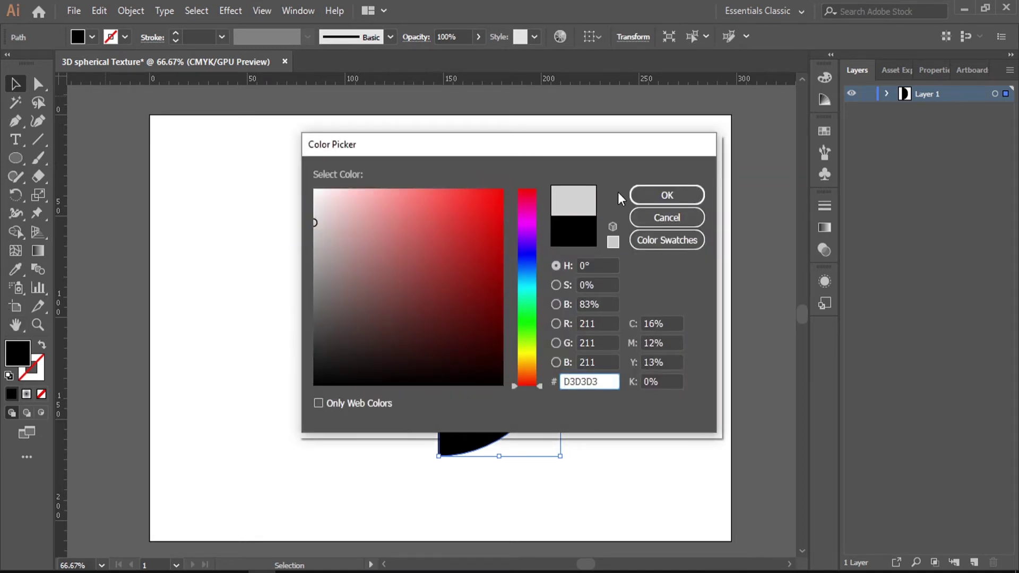
click(637, 195)
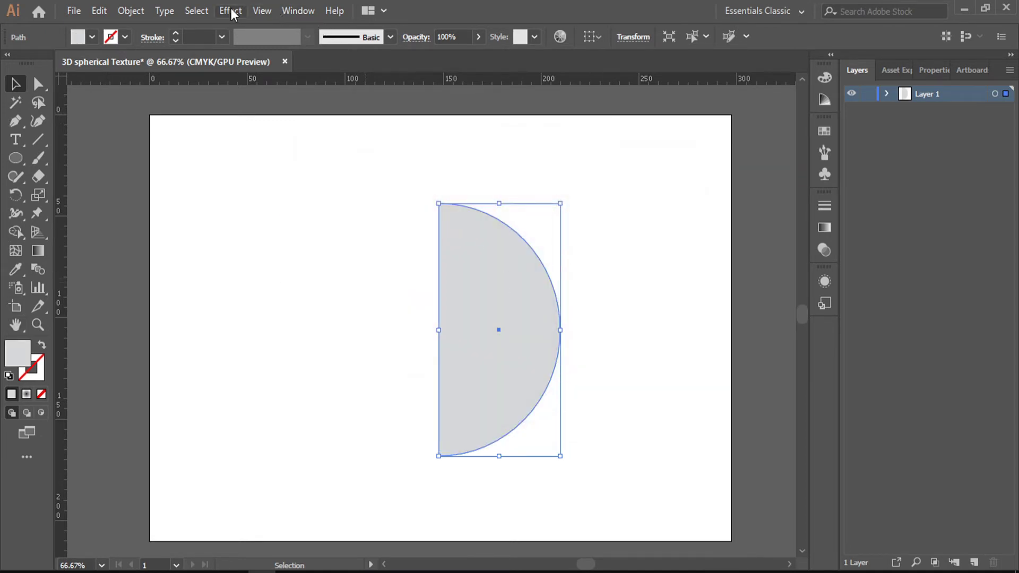
- Start a 3D Revolve effect on the half circle, 360° from the left edge, with the preview enabled
click(232, 11)
mouse_move(241, 99)
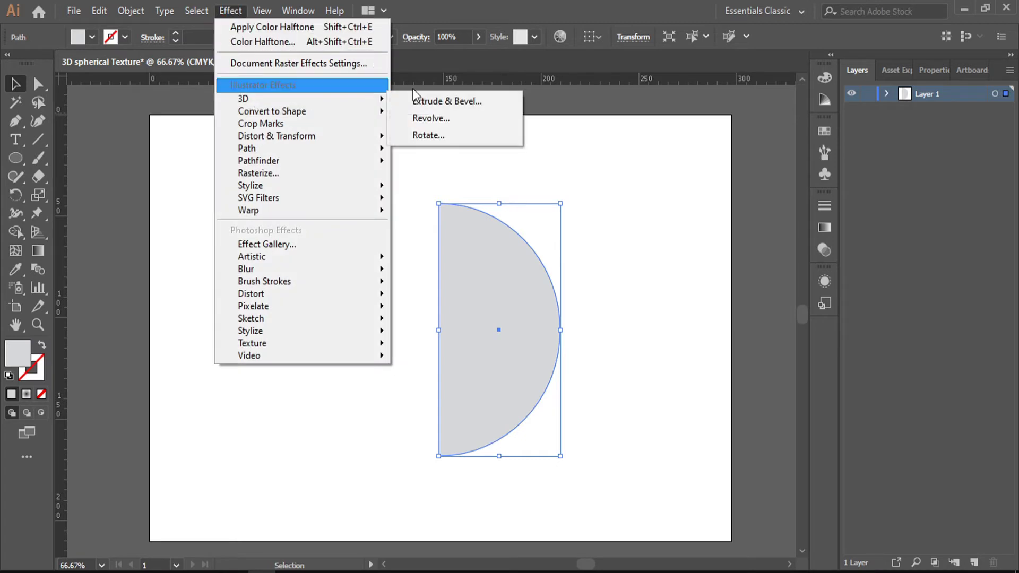
click(430, 118)
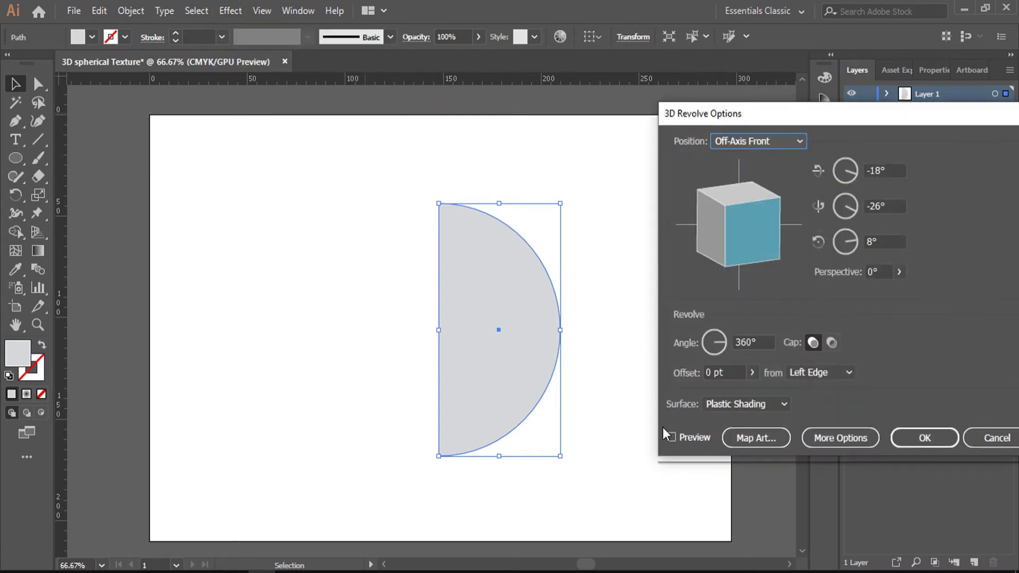
click(684, 439)
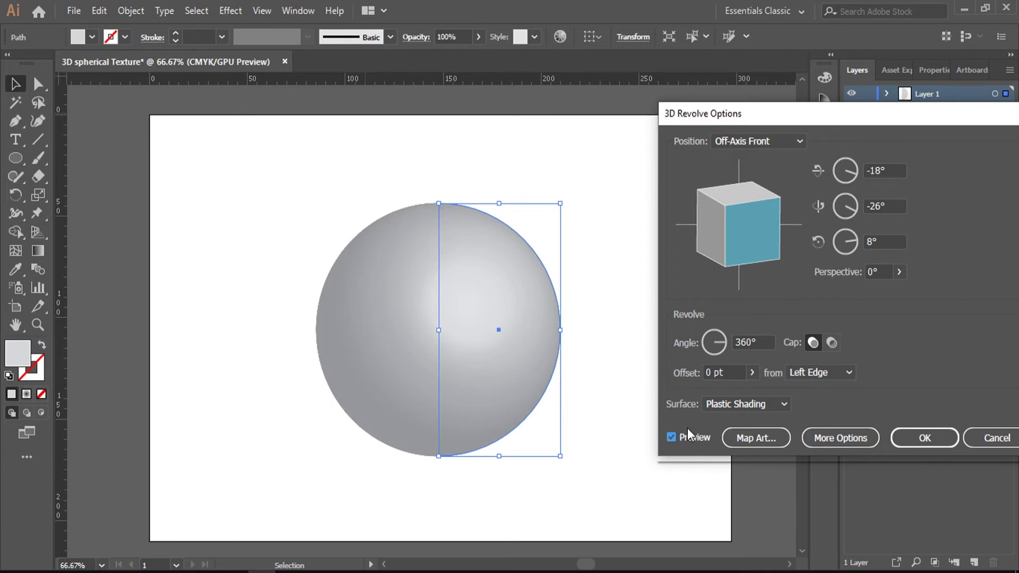
drag(802, 111, 752, 119)
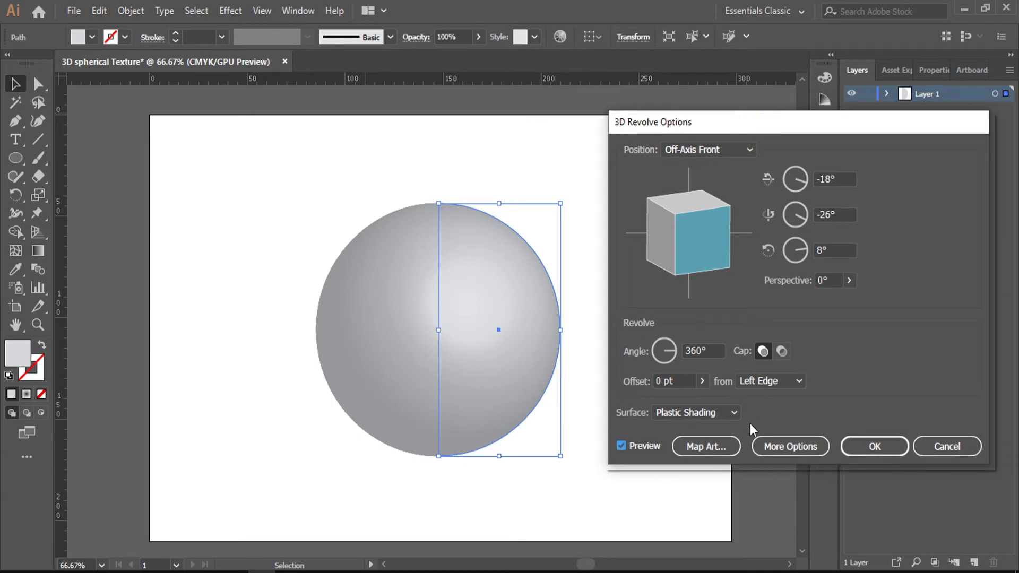
- Map the Art symbol onto the revolved sphere's surface
click(702, 449)
click(760, 141)
click(754, 250)
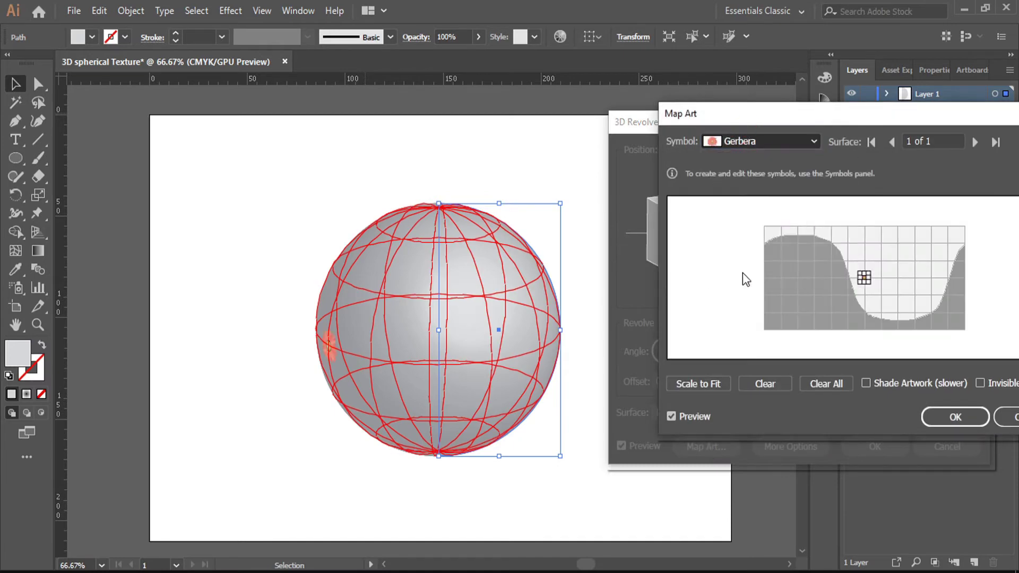
key(Down)
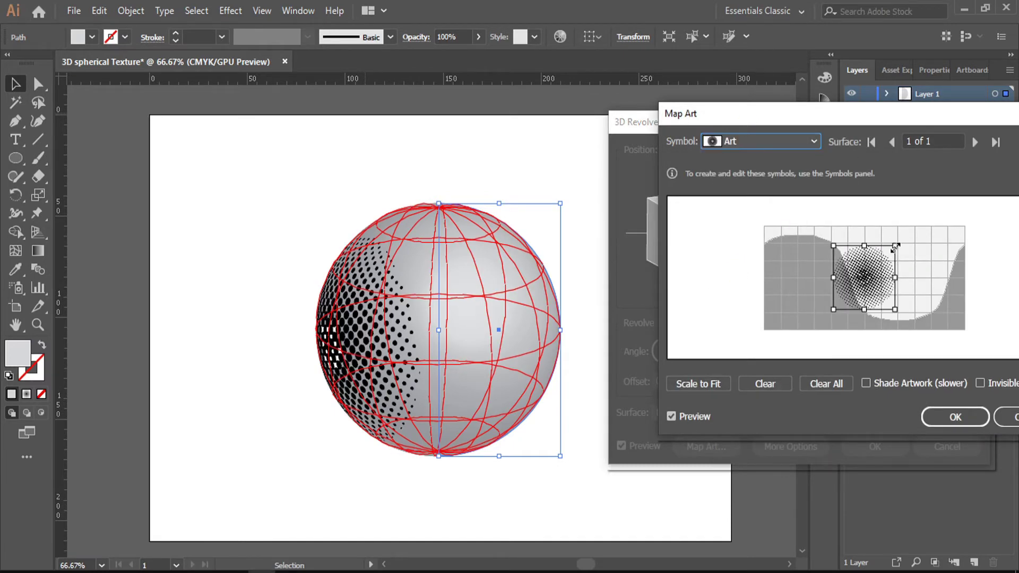
- Enlarge and reposition the mapped halftone art so its dots cover the sphere's visible front and dense centre sits near the bottom
drag(894, 247, 923, 277)
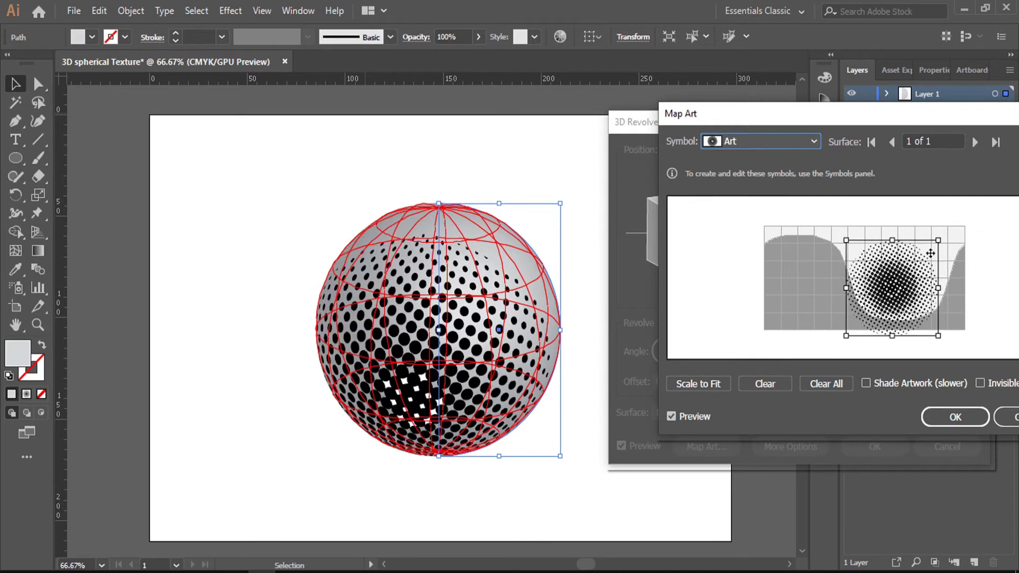
drag(939, 241, 956, 217)
drag(930, 254, 909, 279)
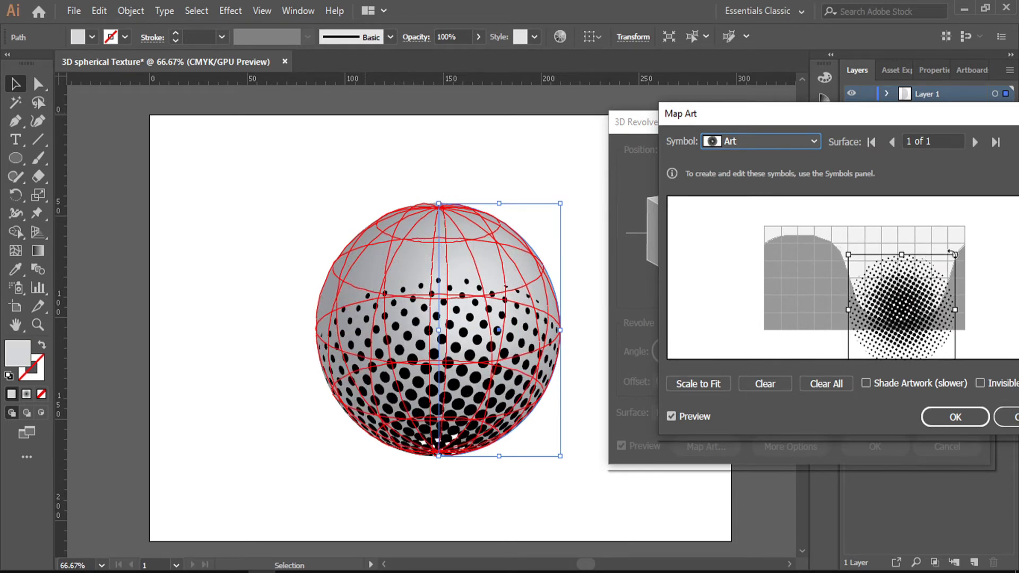
drag(957, 256, 968, 241)
drag(930, 286, 921, 287)
drag(958, 246, 976, 233)
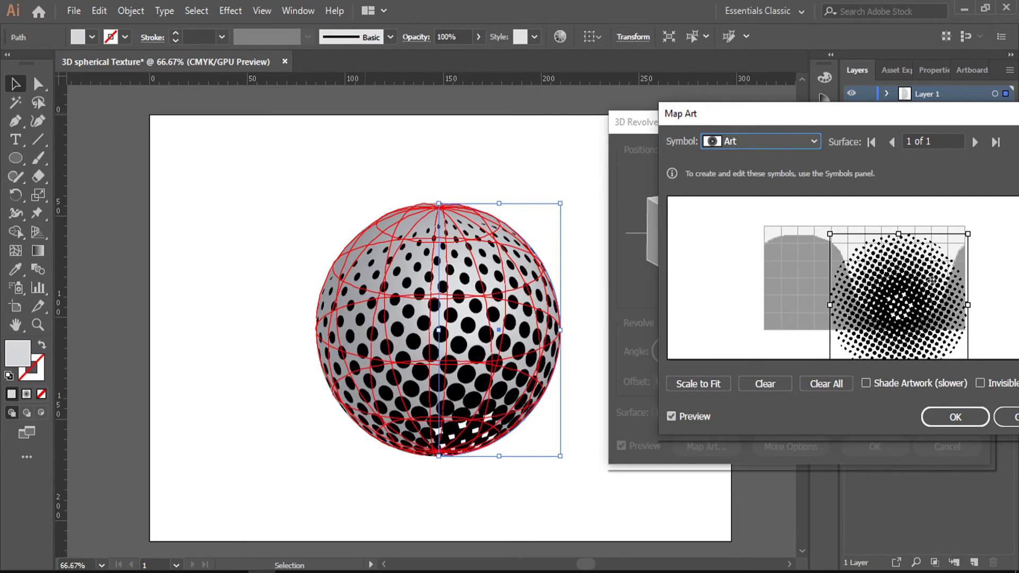
drag(944, 279, 931, 288)
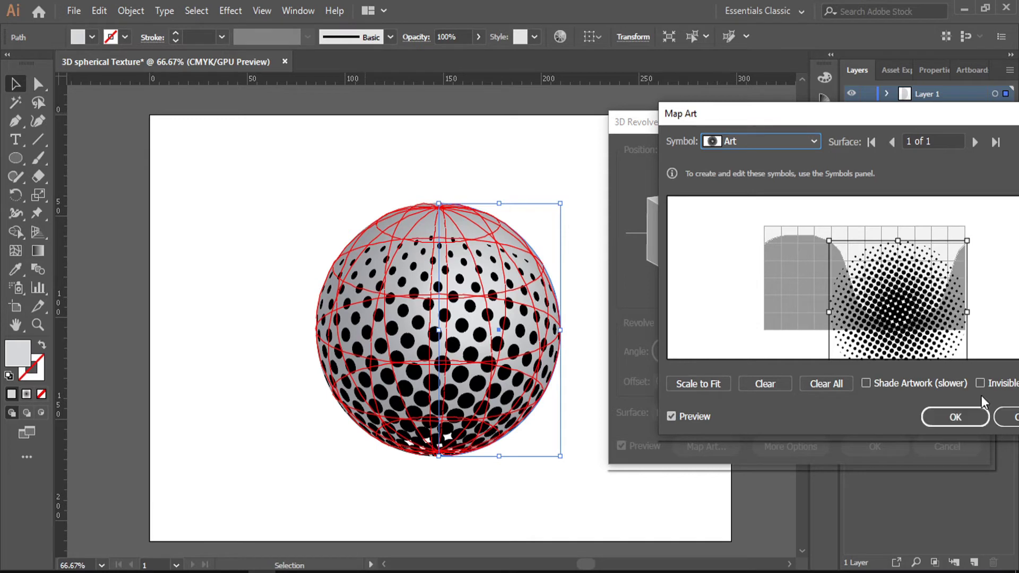
- Make the sphere's geometry invisible in the art mapping and apply the 3D Revolve effect
drag(908, 121, 816, 121)
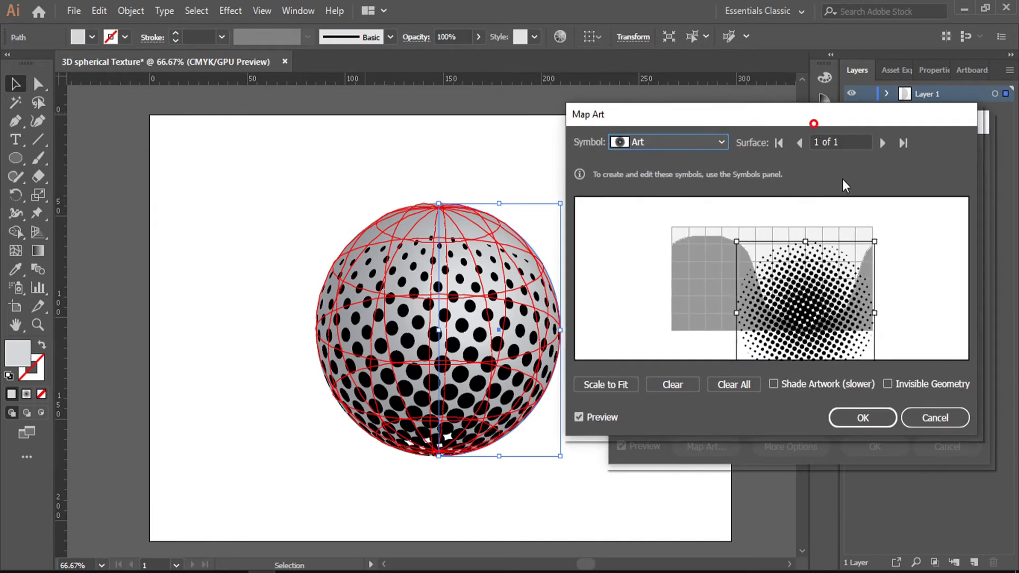
click(887, 383)
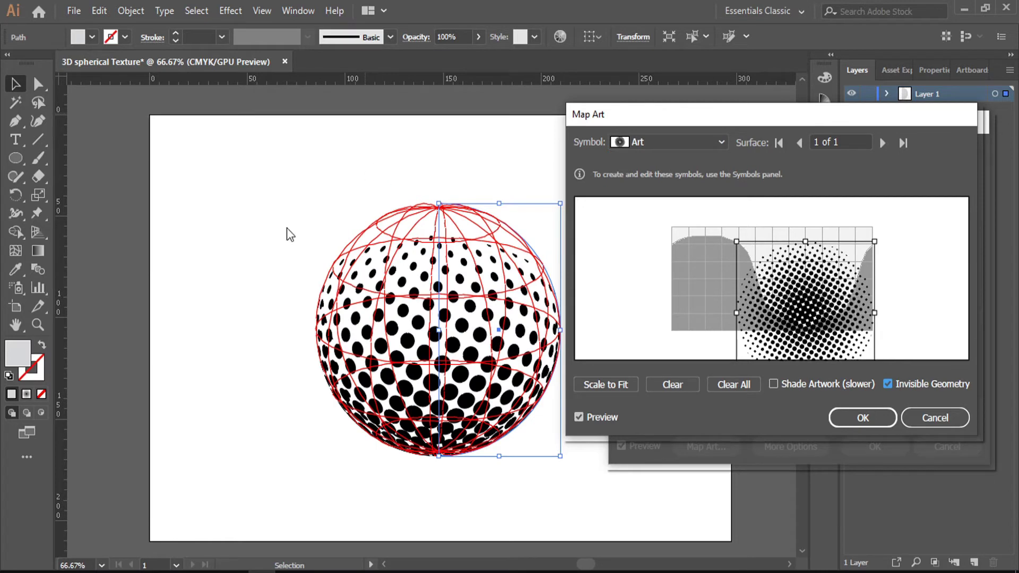
click(879, 419)
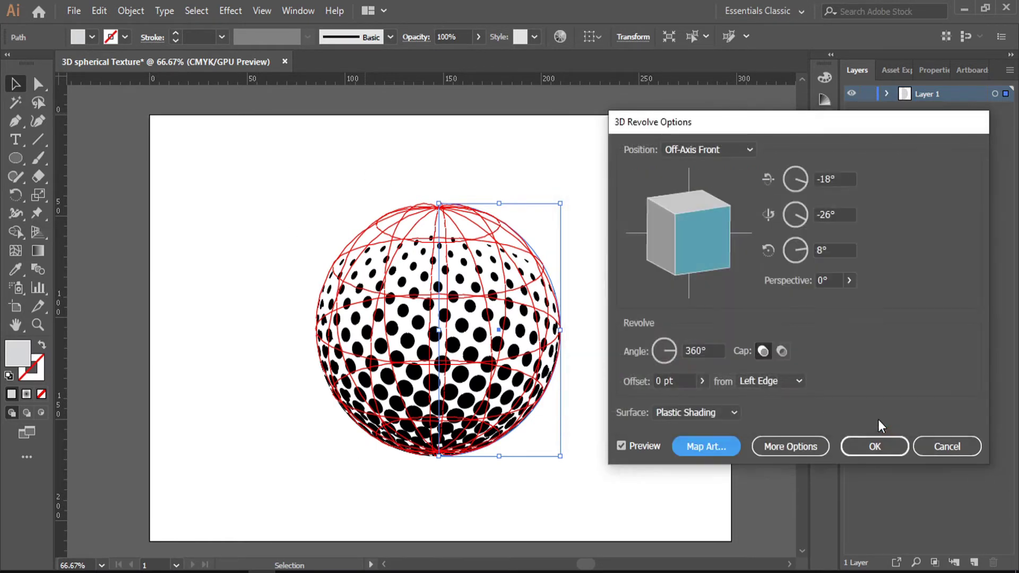
click(871, 446)
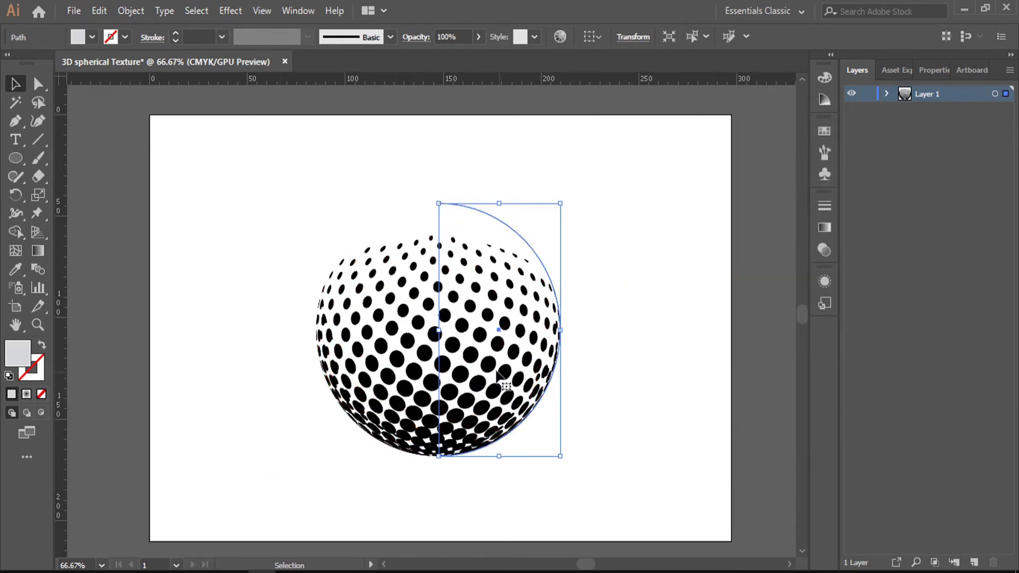
- Expand the appearance of the revolved halftone sphere
click(131, 11)
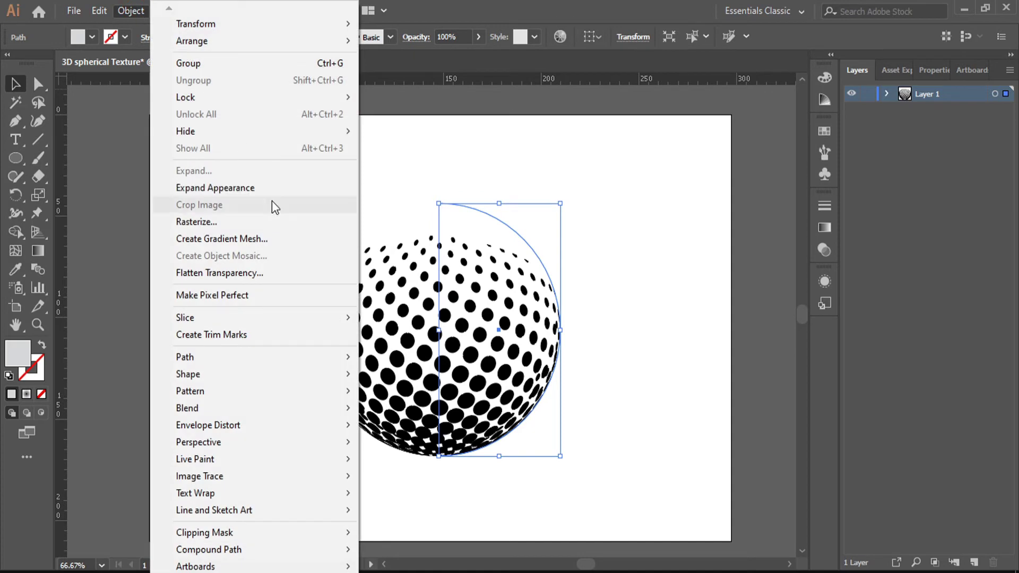
click(243, 199)
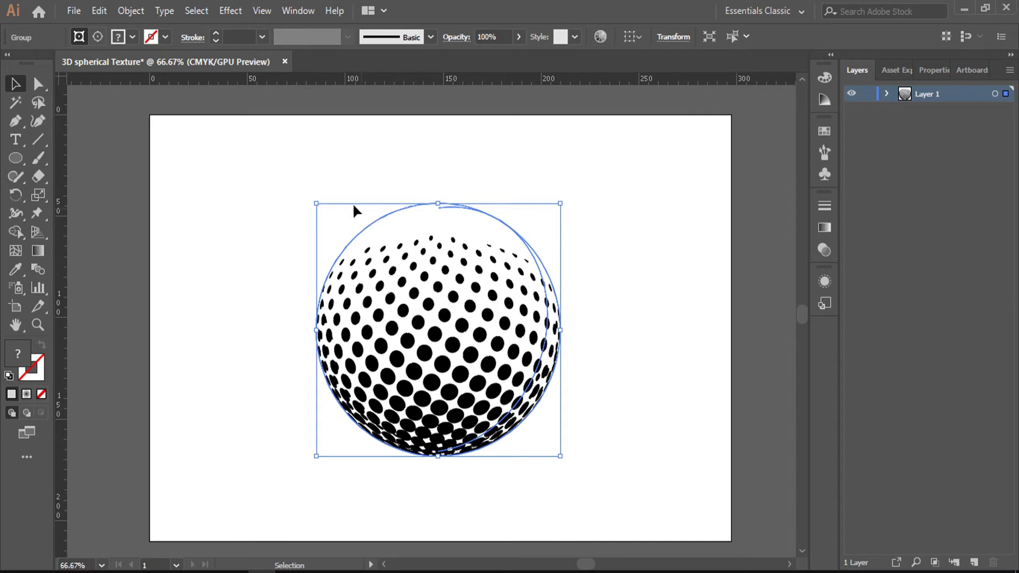
- Ungroup the expanded halftone sphere and shift the artwork slightly up and to the left on the artboard
click(483, 275)
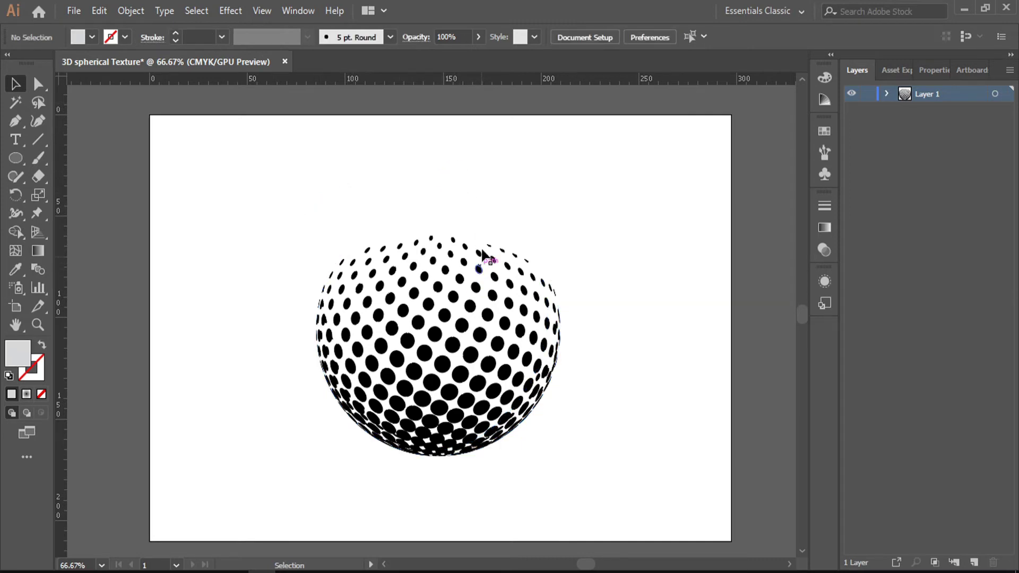
drag(527, 163, 432, 228)
right_click(454, 296)
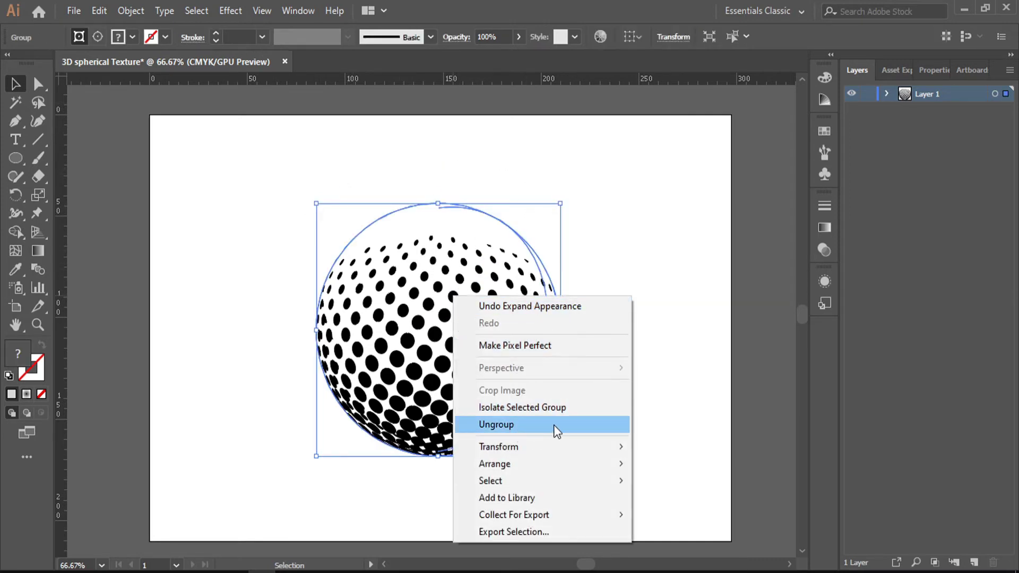
click(534, 421)
click(538, 251)
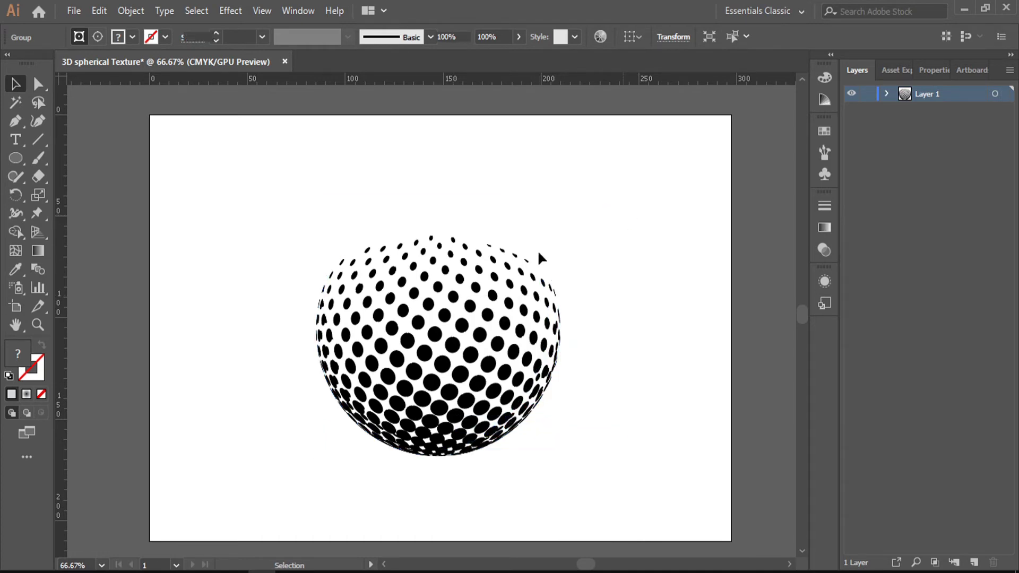
drag(534, 246, 513, 235)
- Ungroup the whole halftone sphere once more and release its clipping mask
right_click(486, 267)
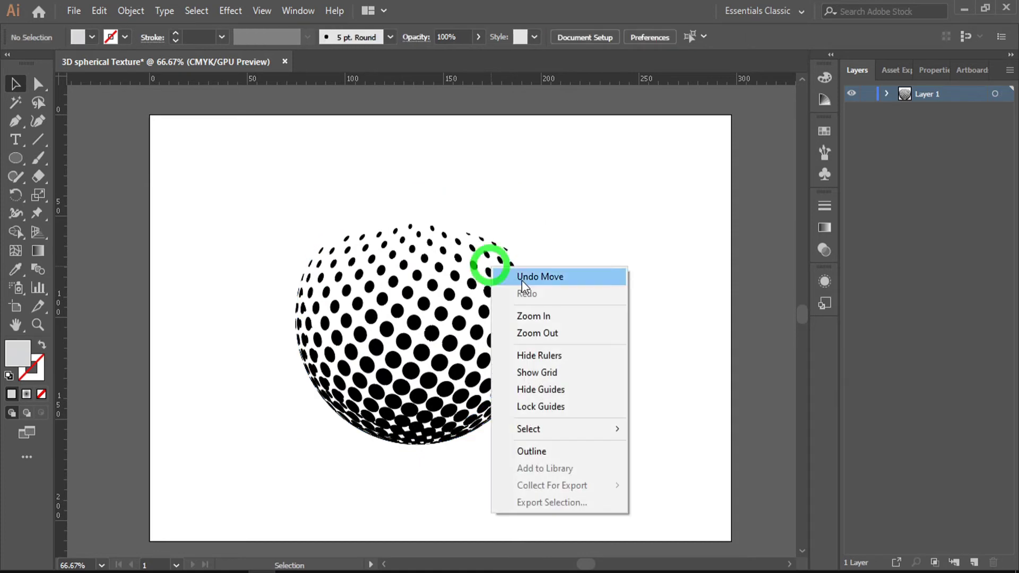
click(404, 303)
drag(552, 175, 243, 416)
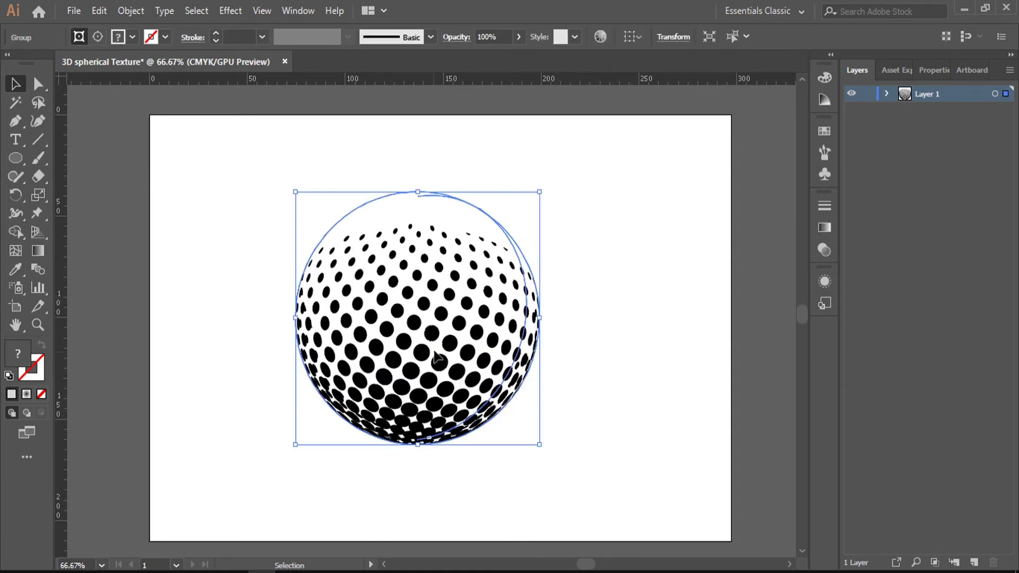
right_click(441, 295)
click(496, 427)
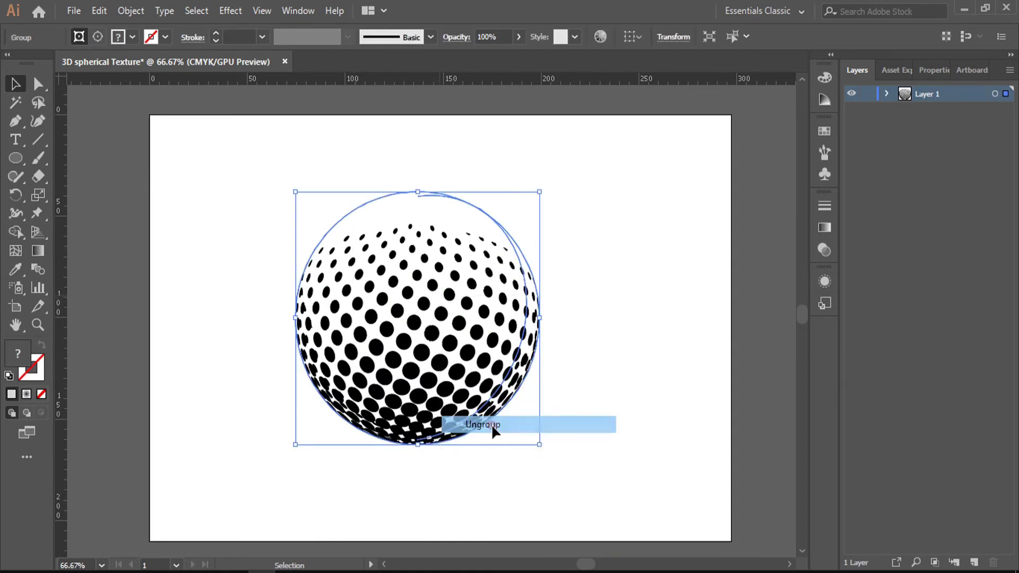
right_click(463, 317)
mouse_move(519, 439)
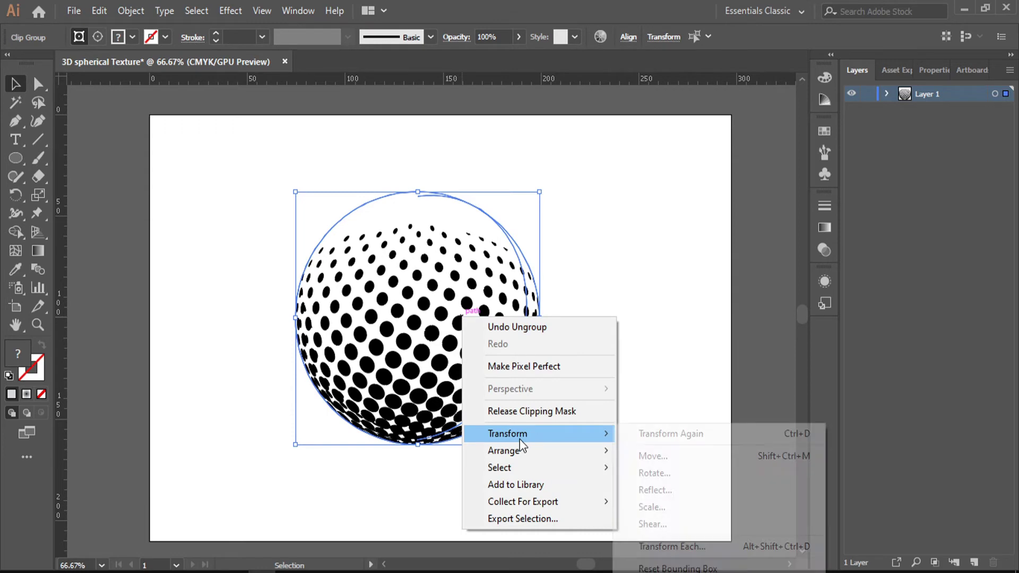
click(555, 411)
click(578, 265)
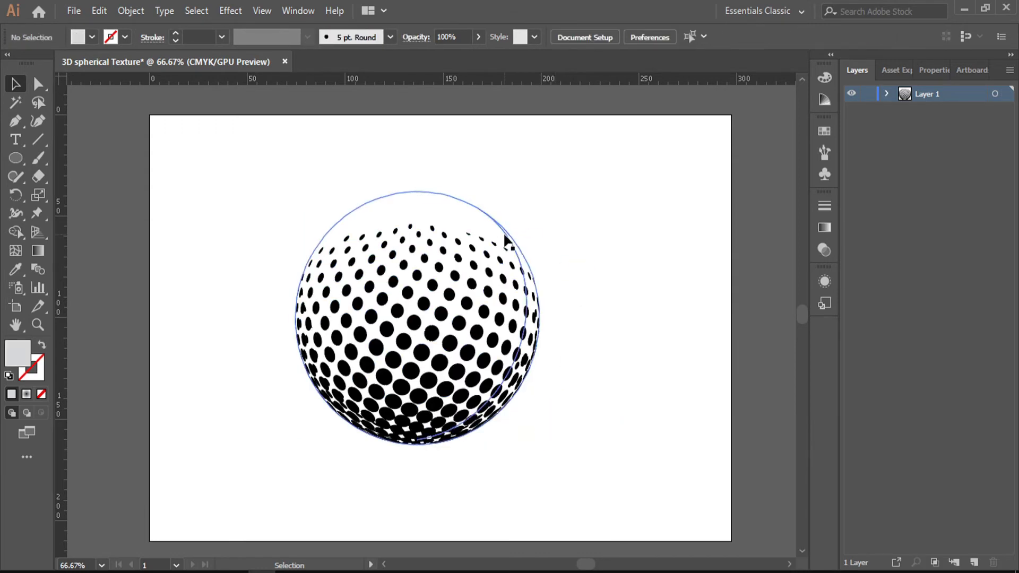
- Separate and delete the empty circular outline path and the group of rear-side dots, keeping only the sphere's front dots
drag(503, 231, 670, 212)
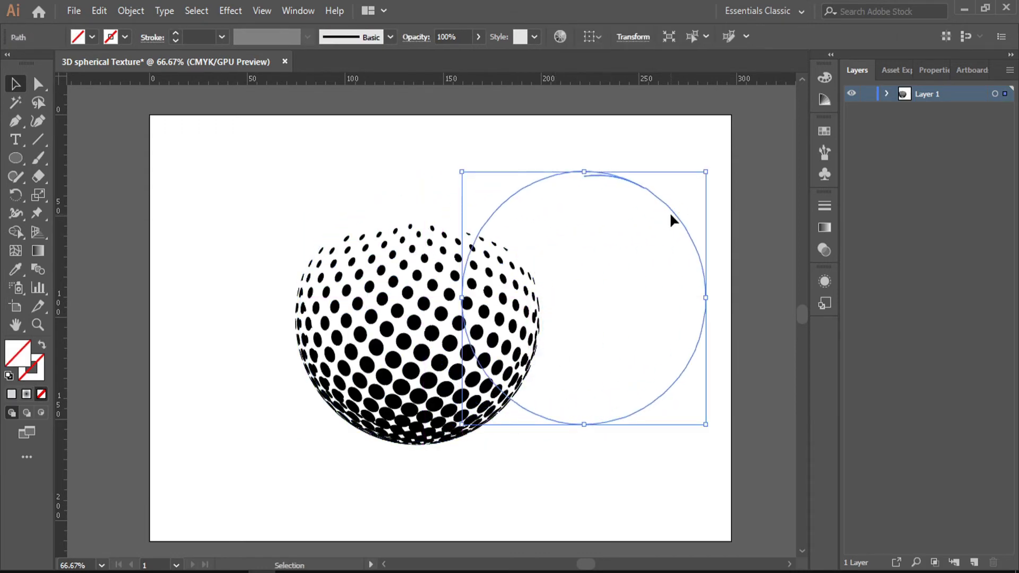
key(Delete)
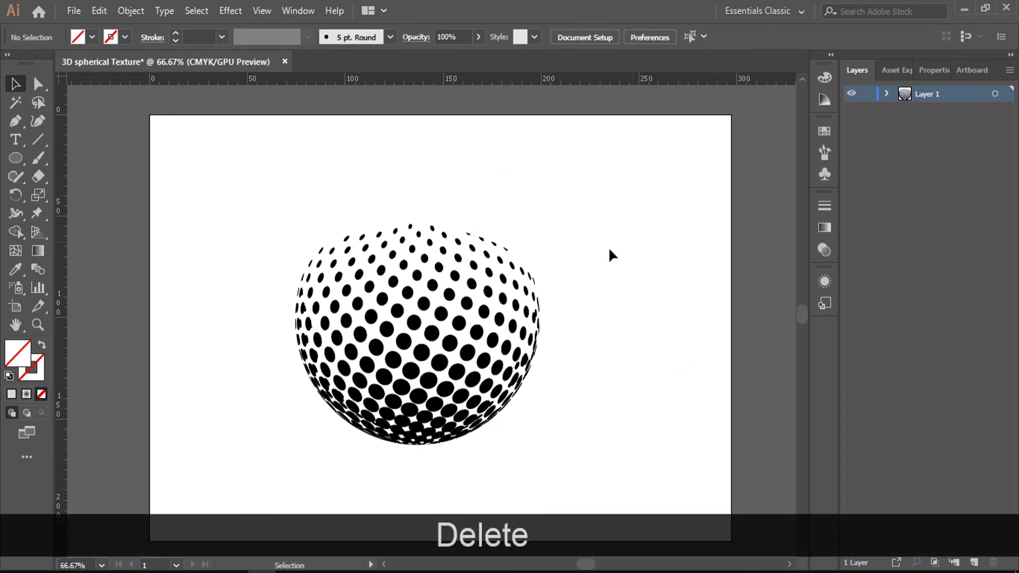
click(528, 279)
drag(531, 291, 597, 271)
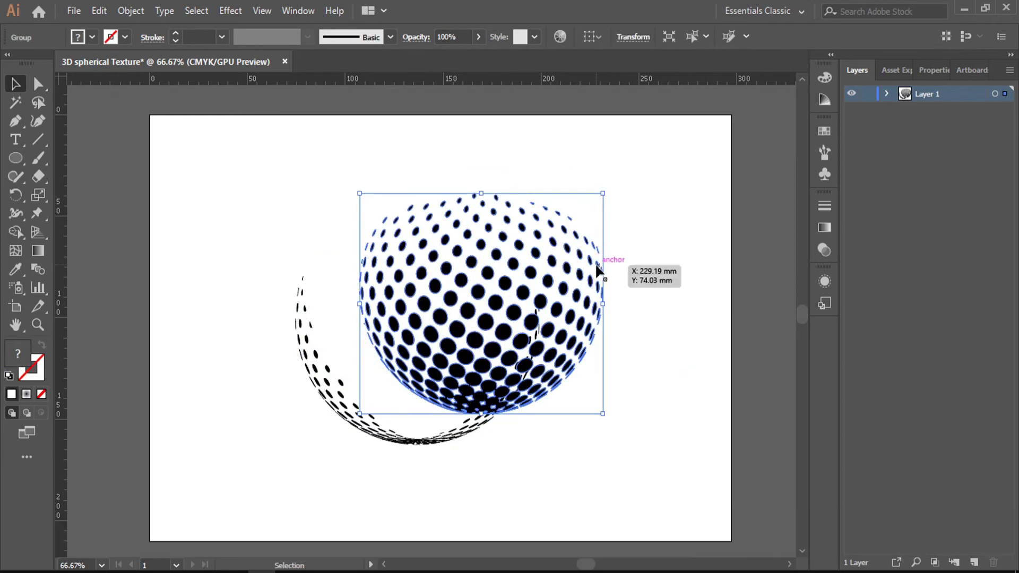
click(322, 377)
key(Delete)
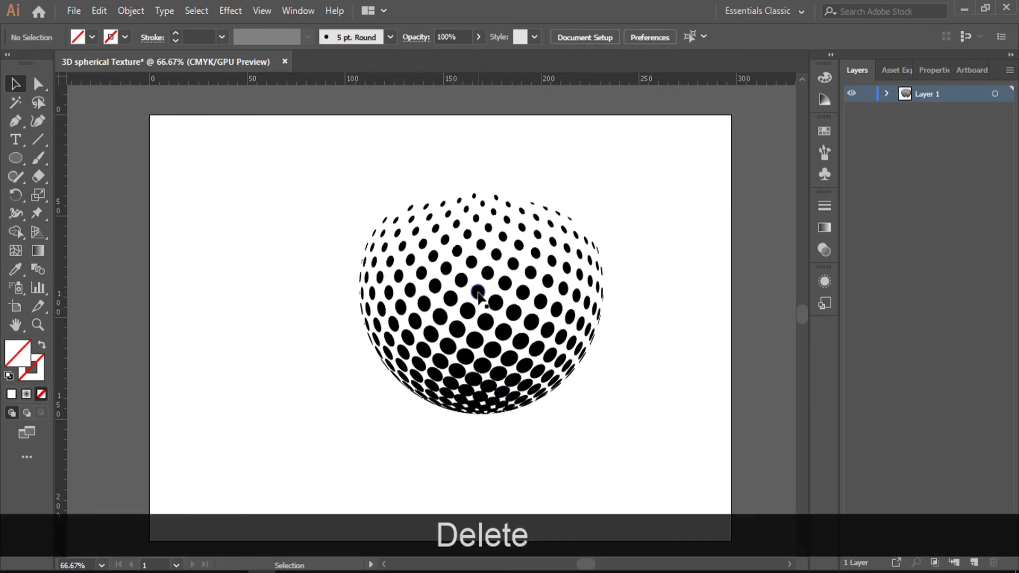
- Move the front dot group back to the artboard's centre and ungroup it into individually selectable dots
drag(477, 294, 435, 328)
right_click(462, 316)
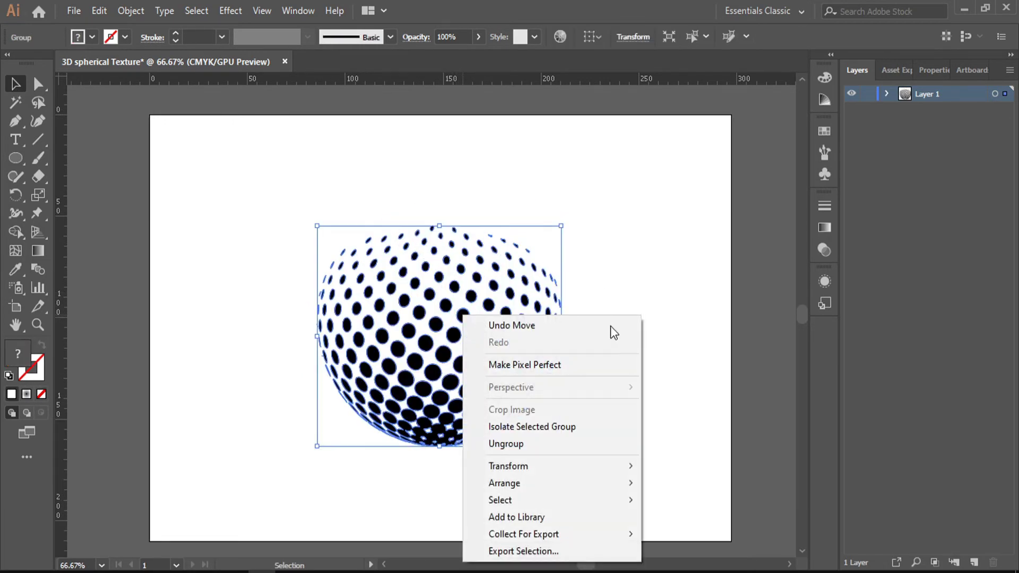
click(532, 443)
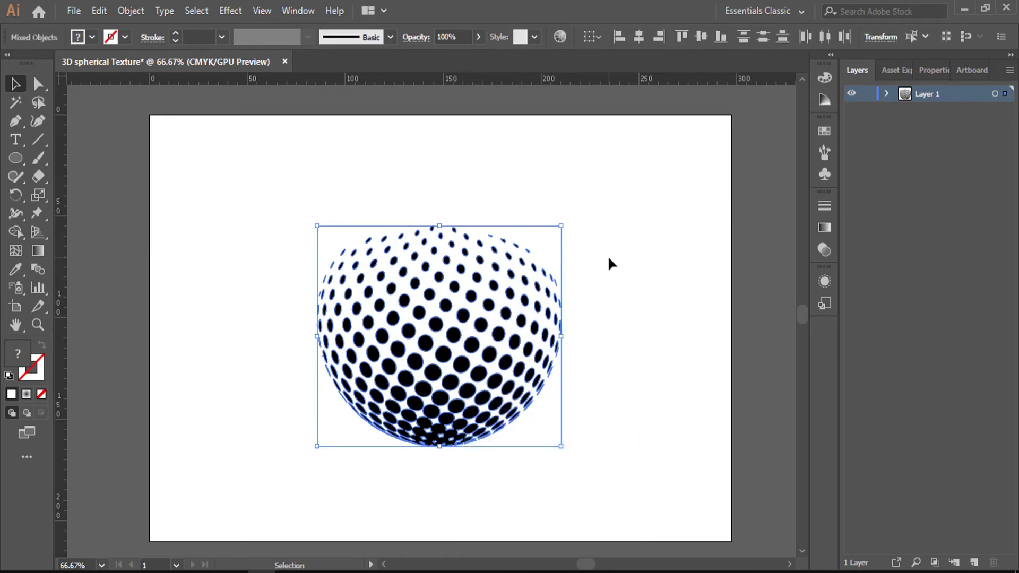
click(609, 262)
click(521, 321)
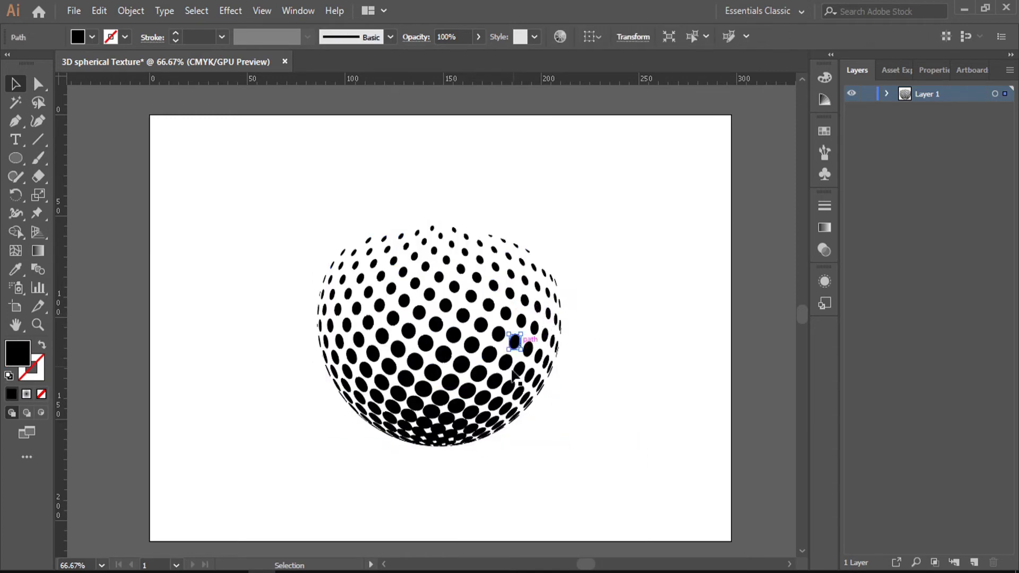
click(530, 351)
click(463, 428)
drag(463, 429, 481, 466)
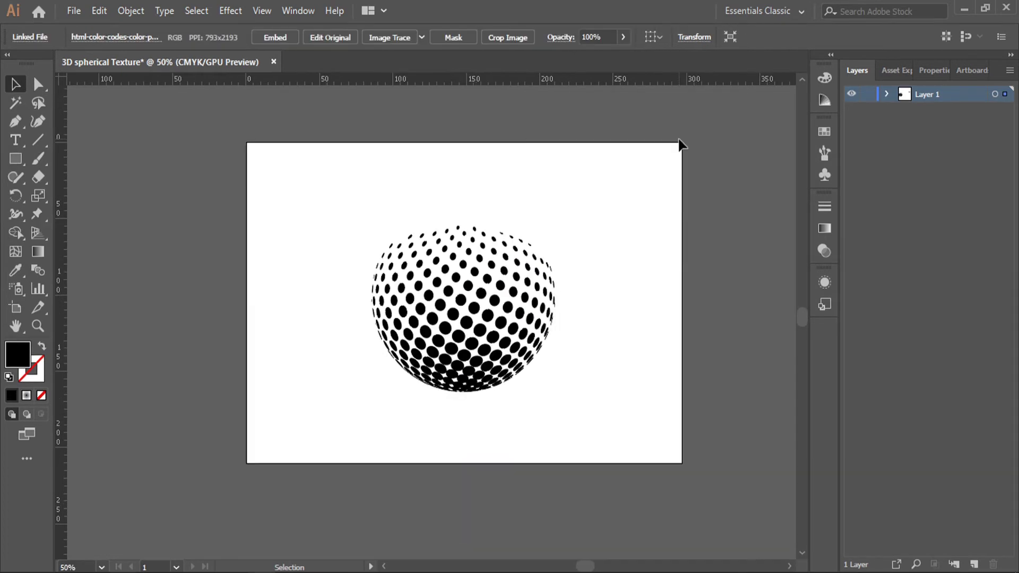
- Move the five-colour palette image from outside the artboard into the artboard's upper-right corner
click(679, 144)
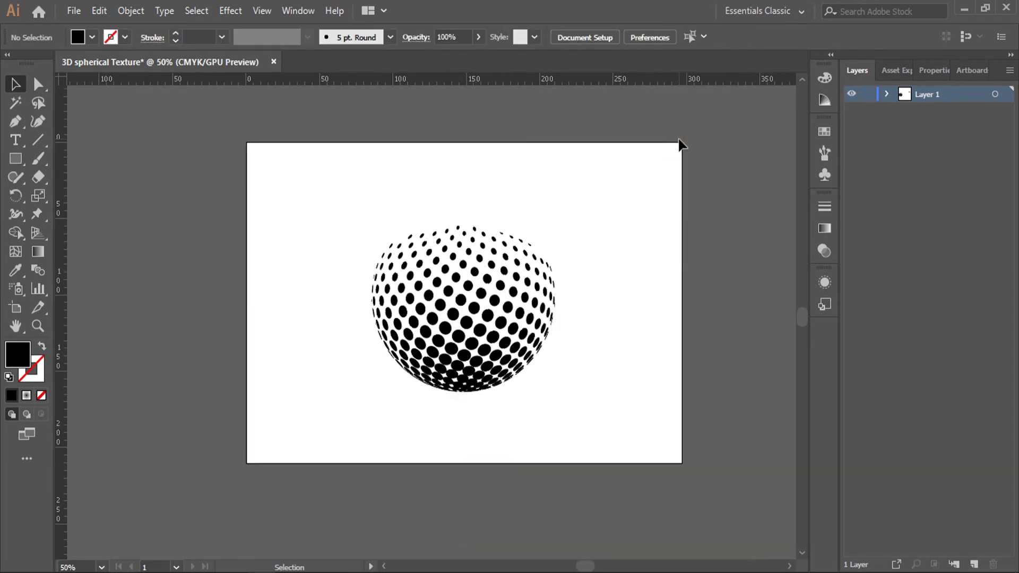
drag(733, 175, 533, 199)
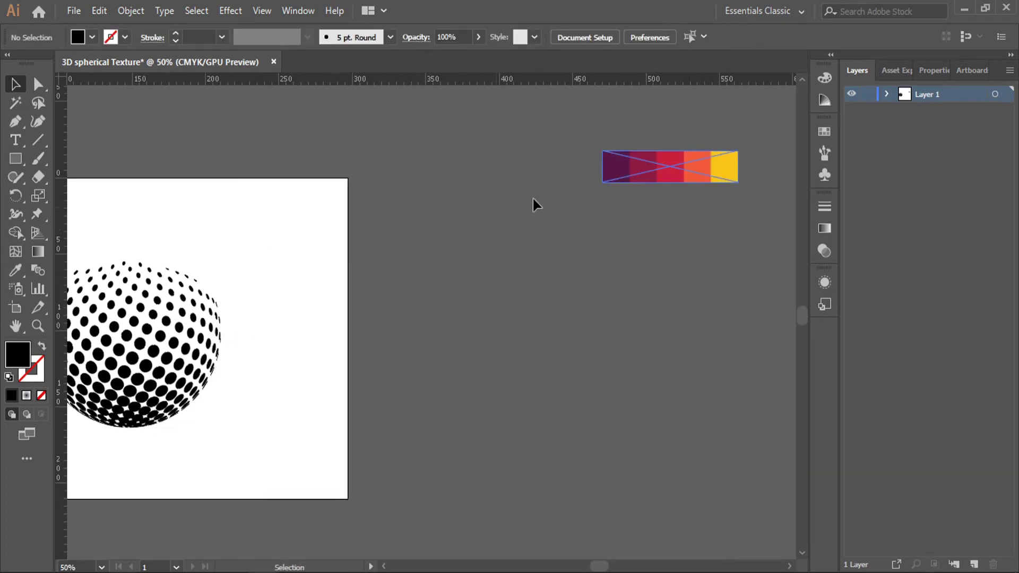
drag(610, 187, 219, 205)
drag(373, 247, 683, 249)
click(690, 247)
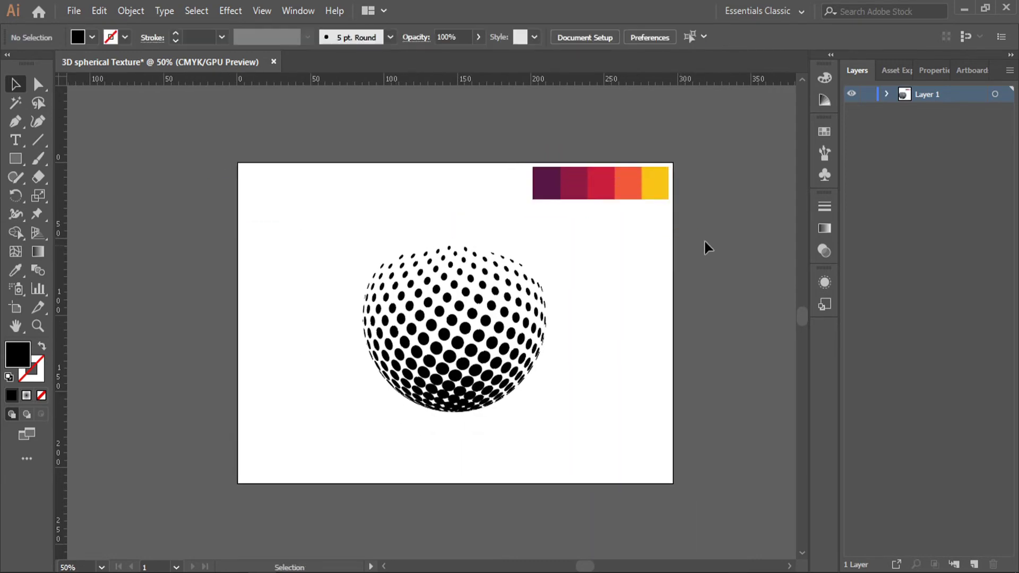
- Group the lowest band of dots on the sphere and fill it with the palette's dark purple using the Eyedropper
scroll(504, 451, up, 1)
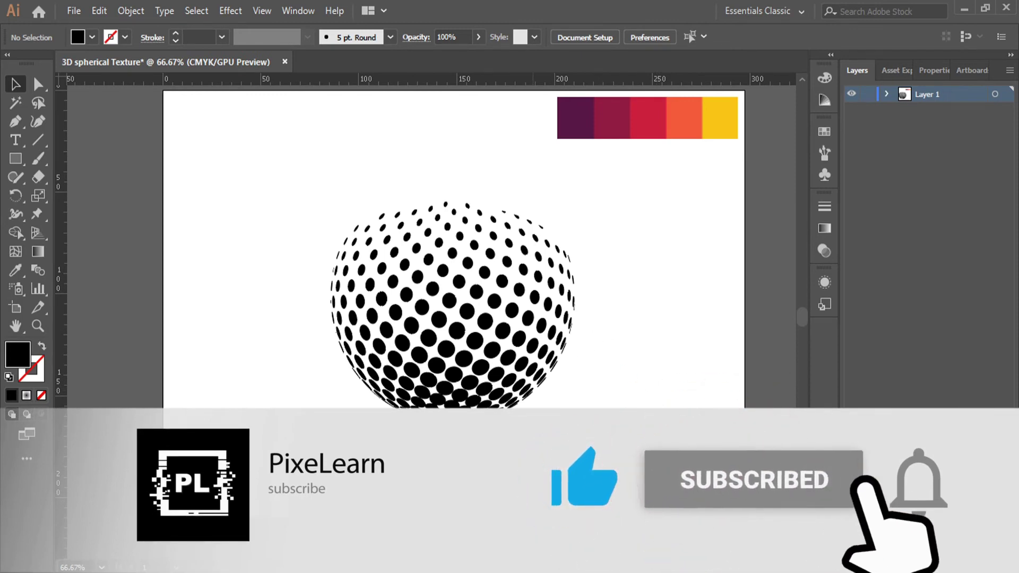
drag(541, 454, 337, 385)
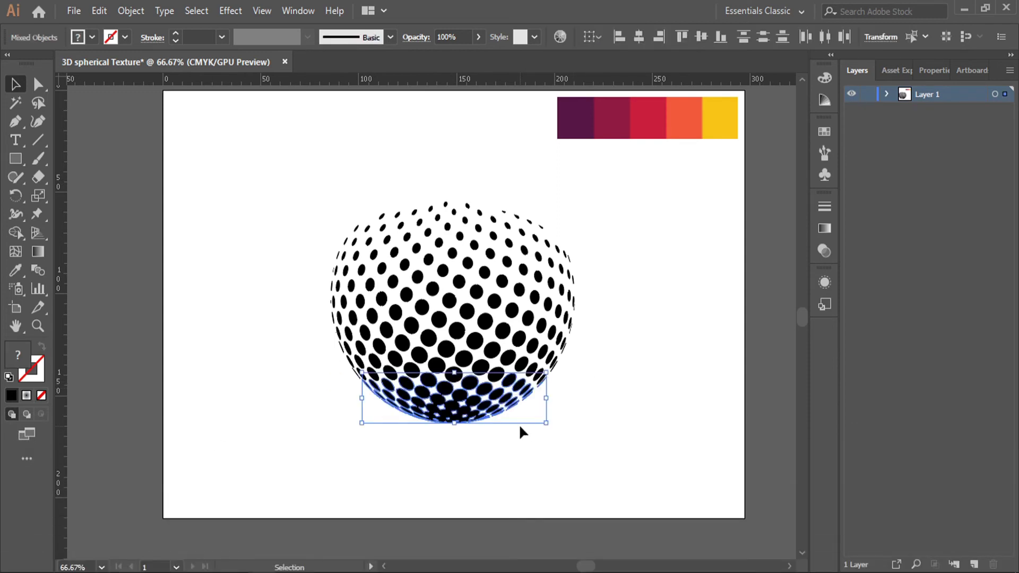
key(ctrl+g)
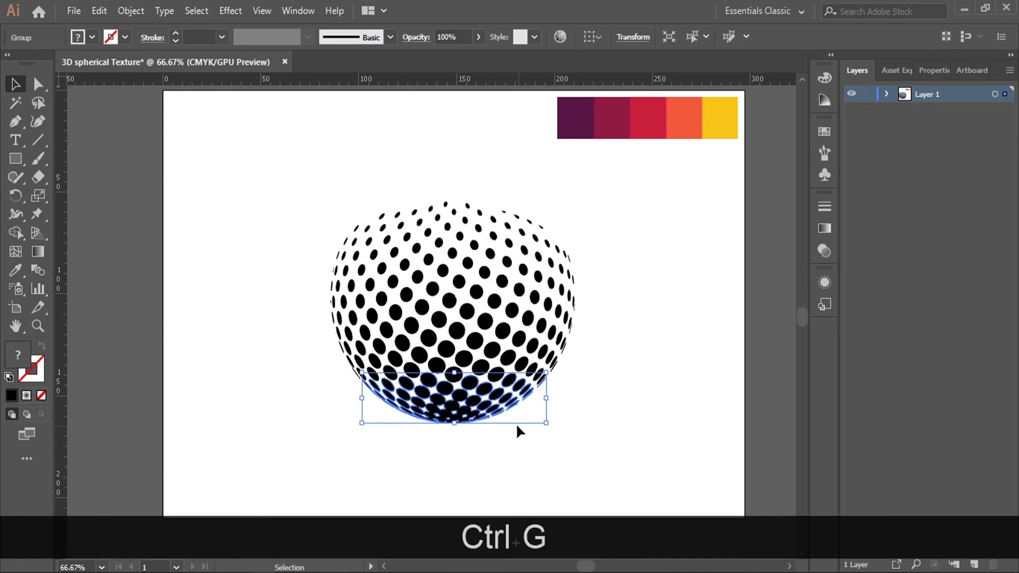
key(i)
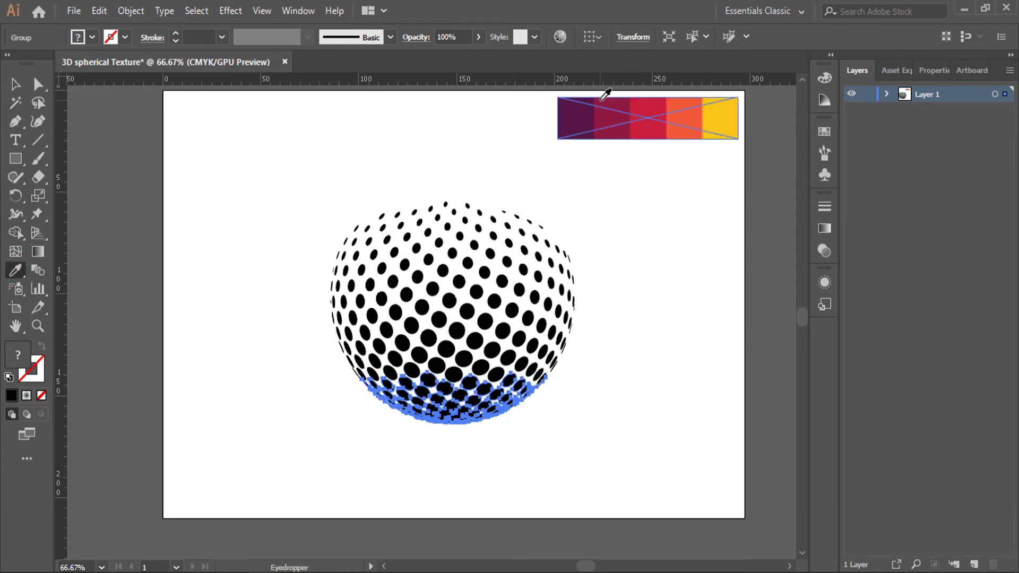
click(585, 105)
key(v)
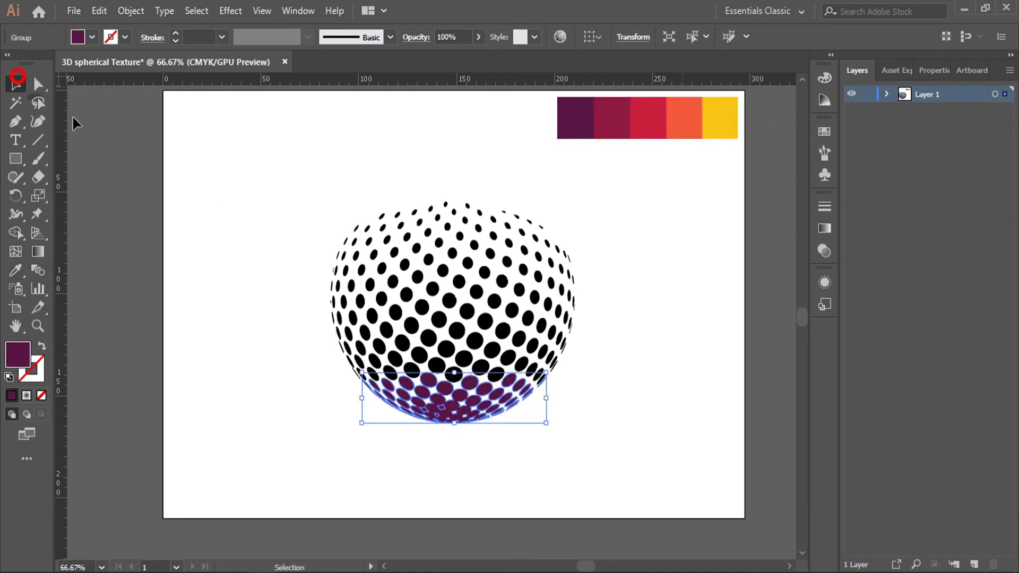
click(659, 370)
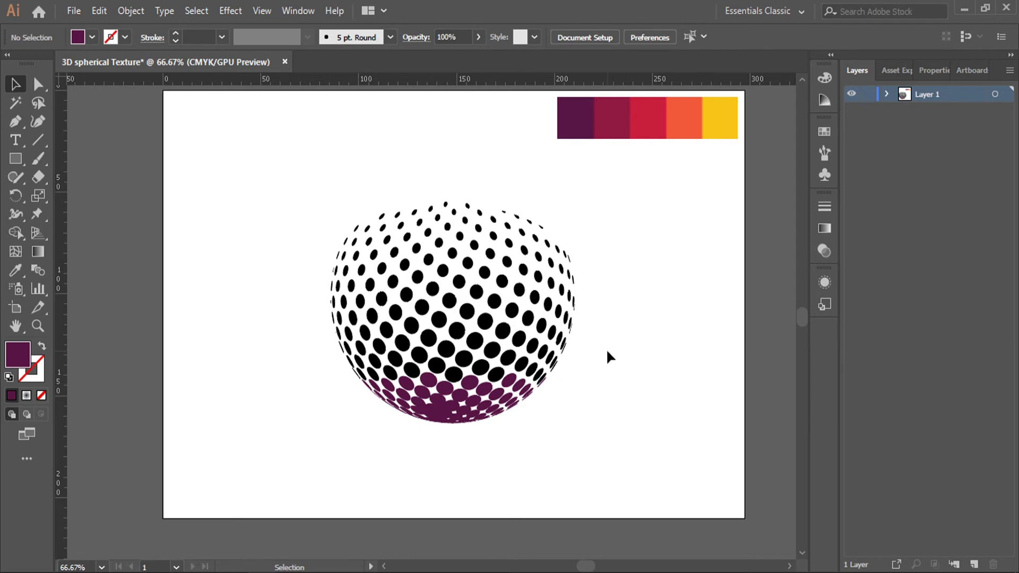
- Group the band of black dots just above the purple ones and fill it with the palette's maroon, leaving the purple group out
drag(600, 351, 298, 393)
shift+click(460, 394)
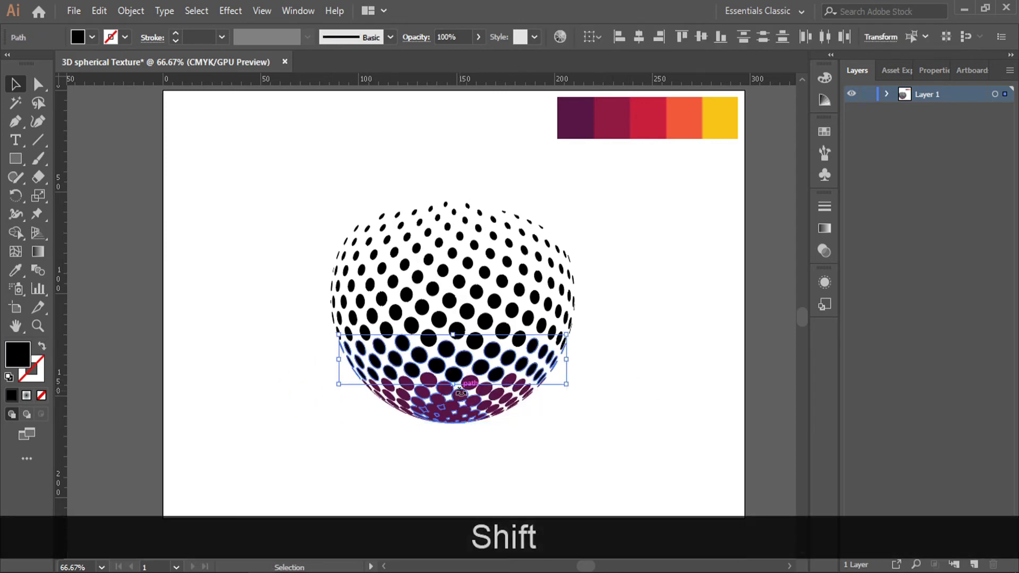
key(ctrl+g)
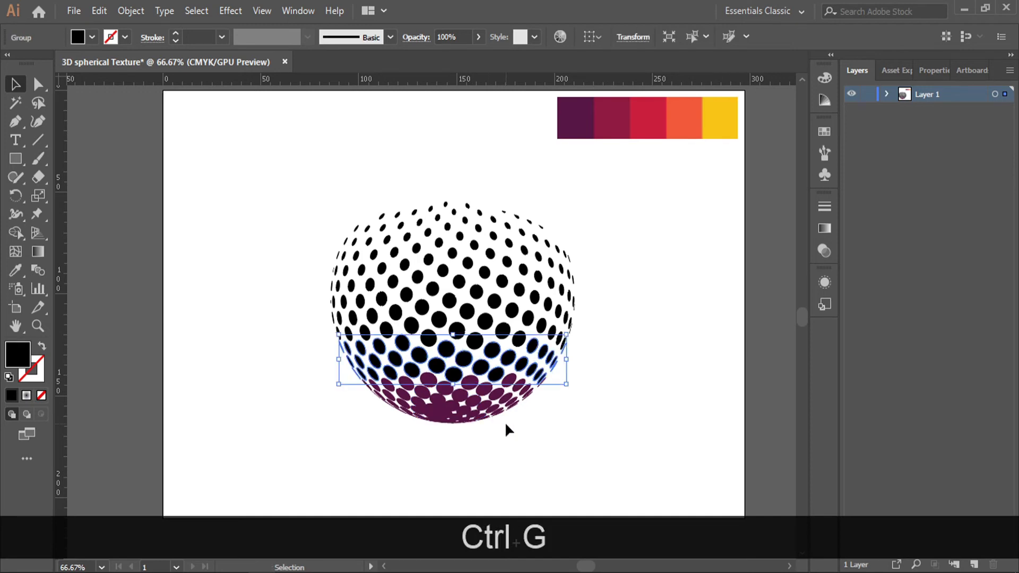
click(15, 272)
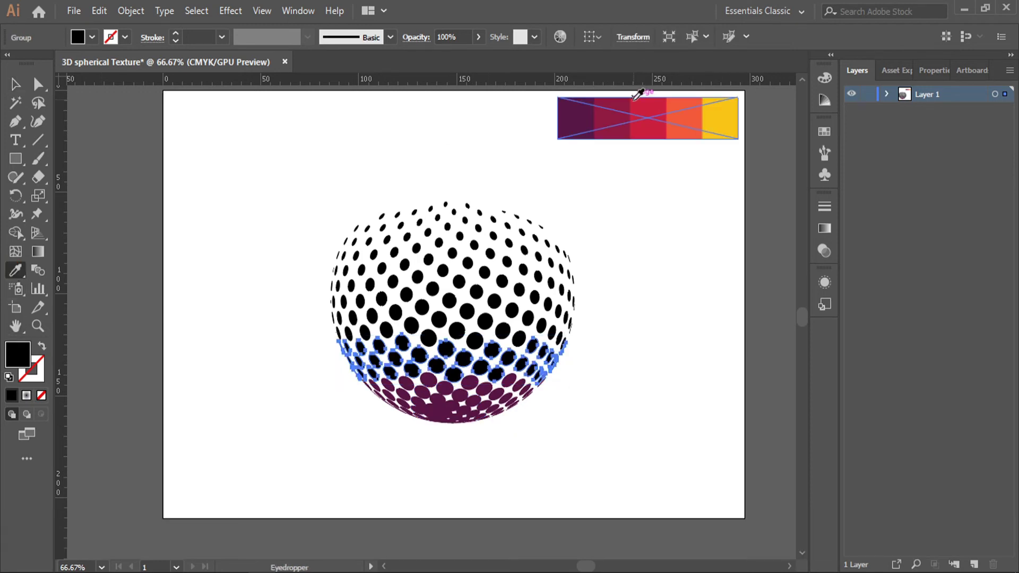
click(612, 114)
click(15, 85)
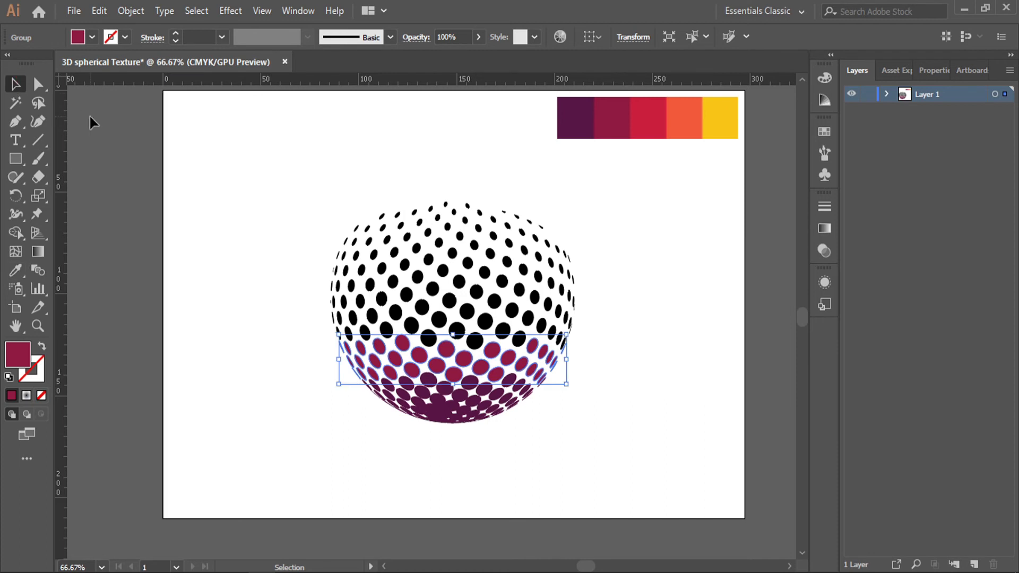
click(91, 116)
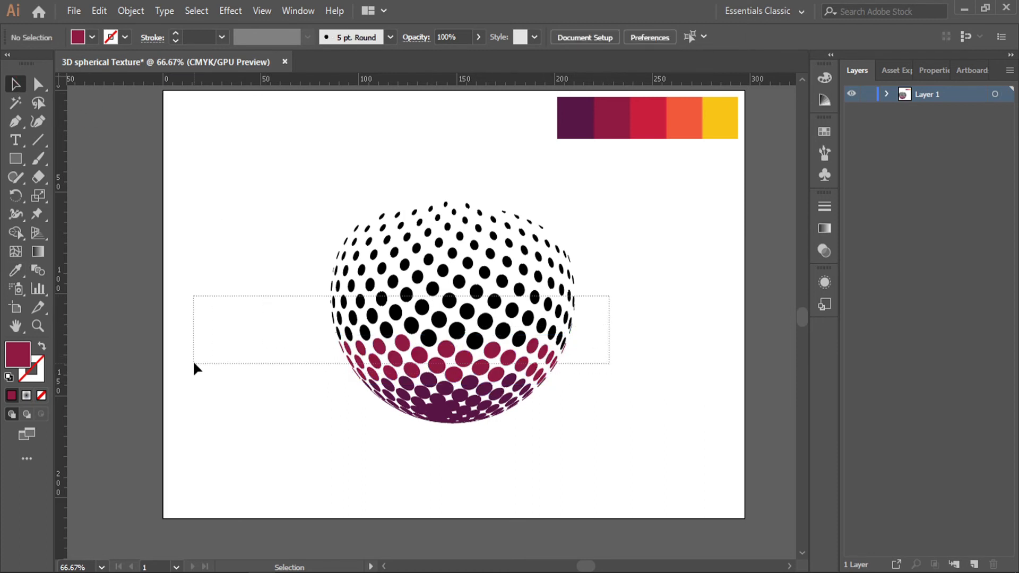
- Group the middle band of black dots above the maroon ones and fill it with the palette's crimson red
drag(194, 365, 194, 365)
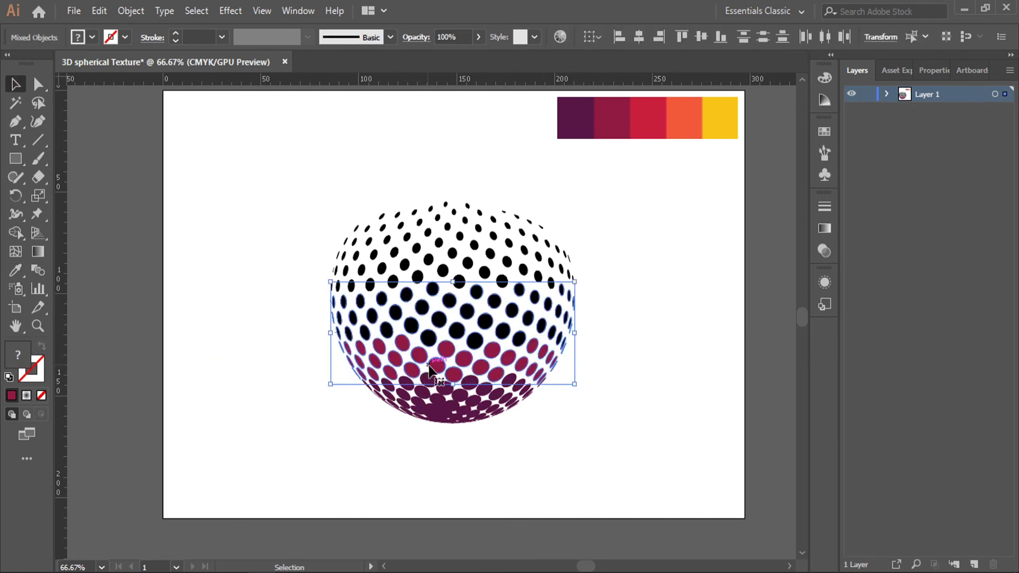
shift+click(444, 369)
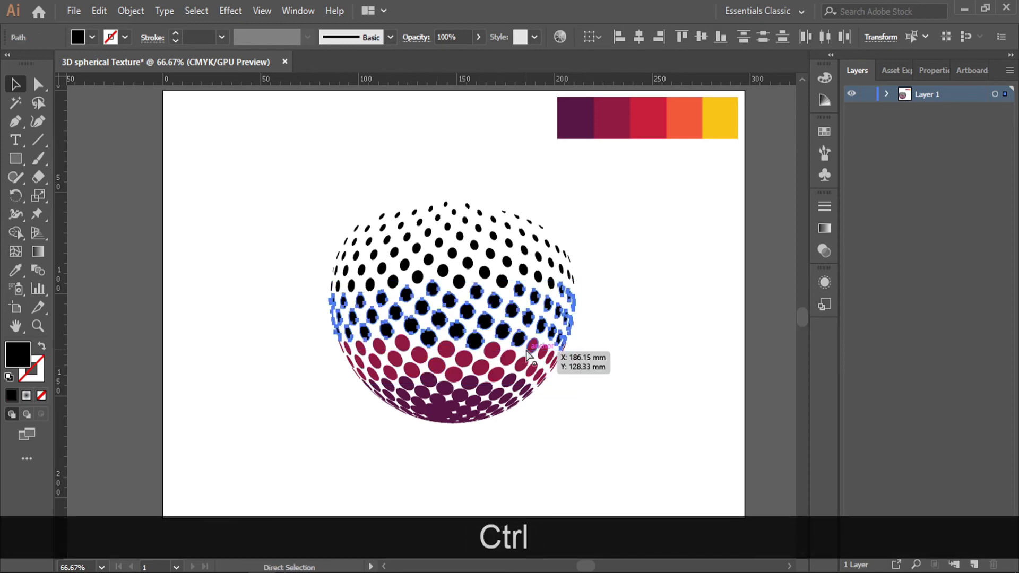
key(ctrl+g)
click(15, 270)
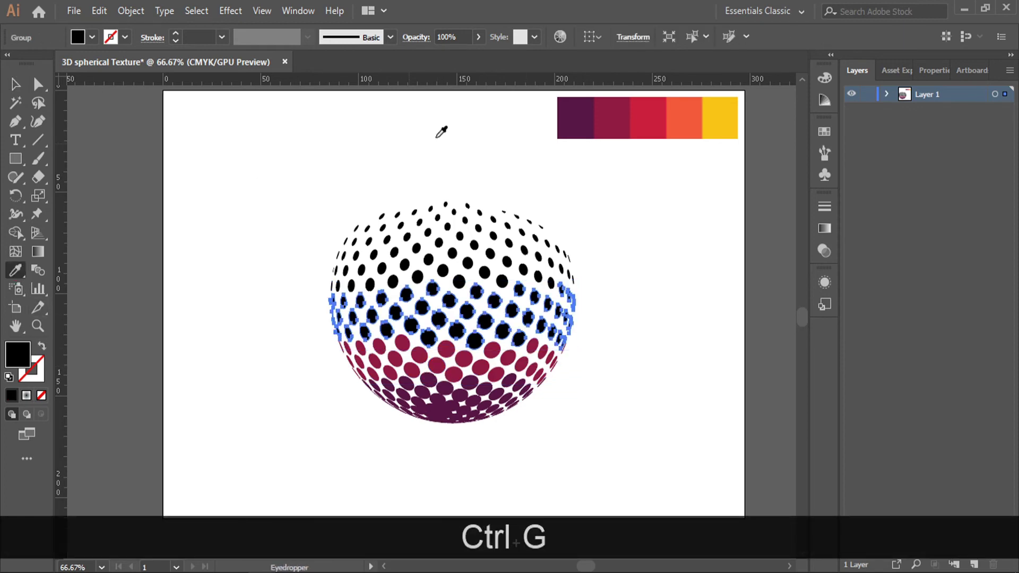
click(648, 109)
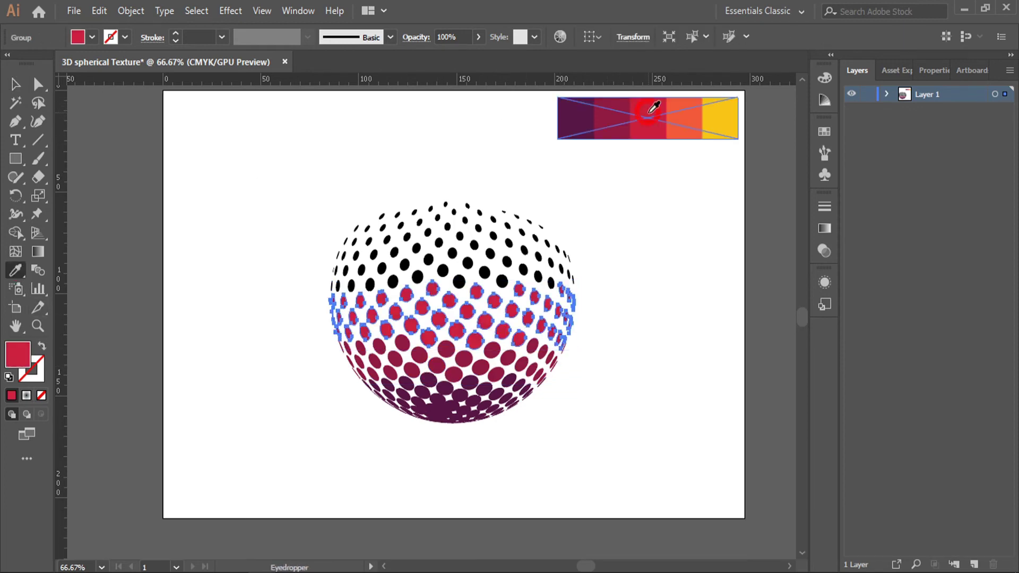
click(16, 84)
click(342, 154)
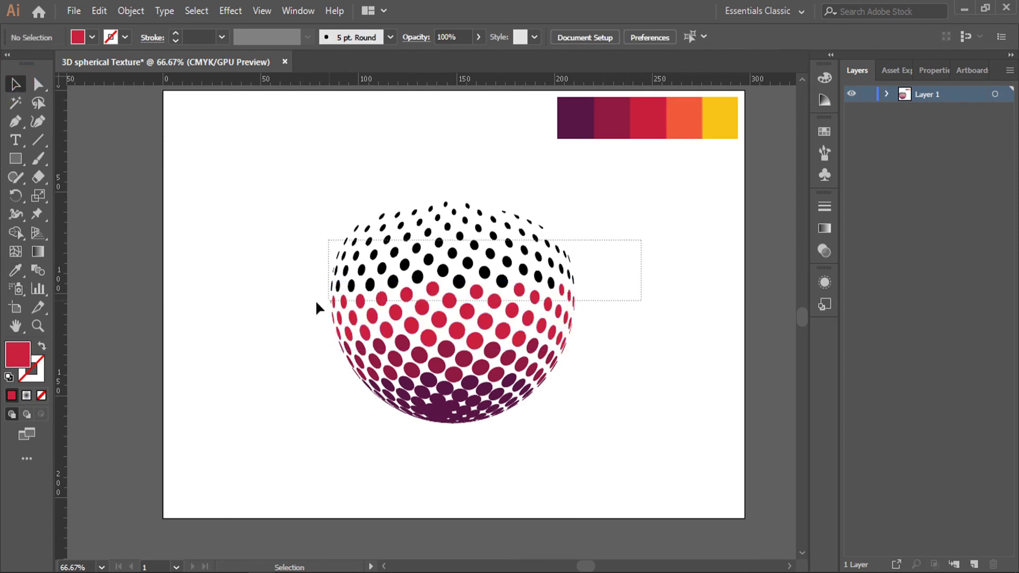
- Fill the band of black dots just above the crimson ones with the palette's orange using the Eyedropper, leaving the crimson group out
drag(248, 315, 248, 315)
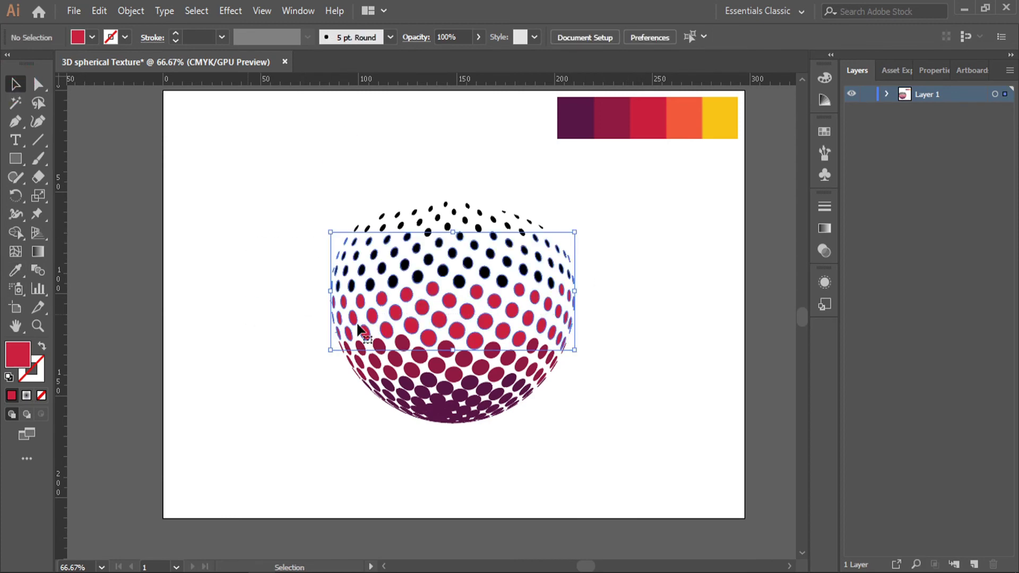
shift+click(441, 321)
click(16, 270)
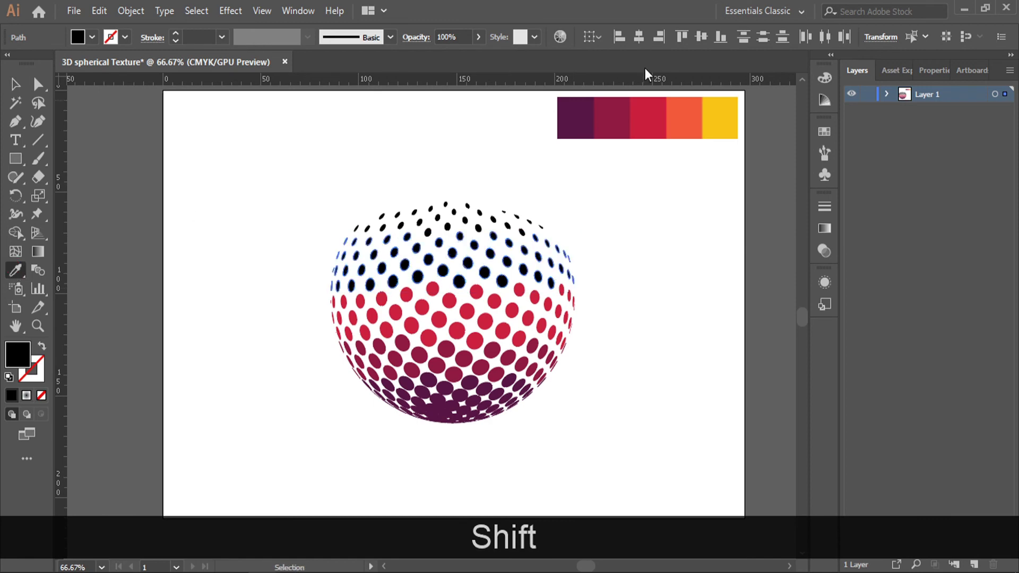
click(680, 109)
click(14, 83)
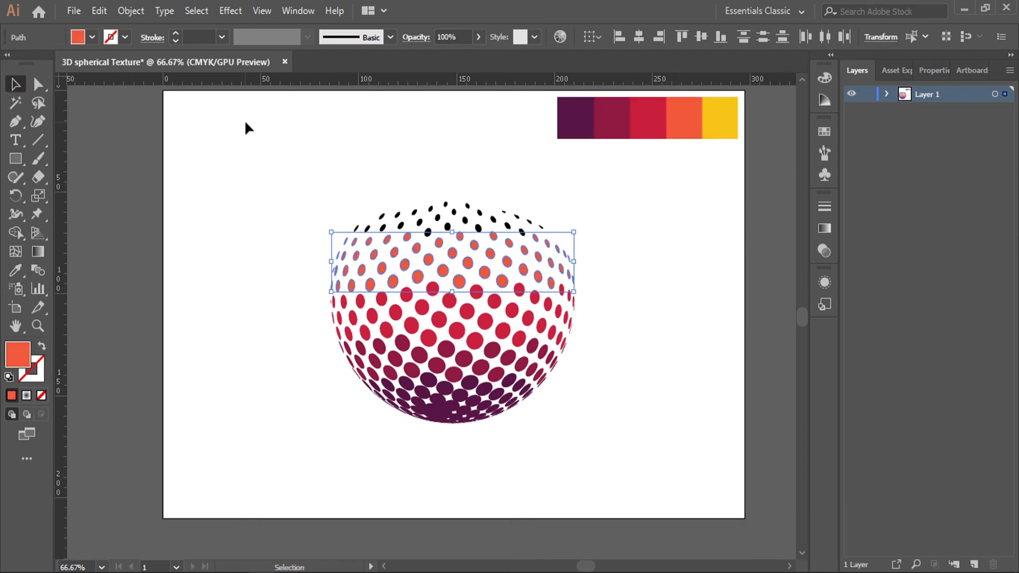
click(212, 164)
- Group the remaining black dots at the top of the sphere and fill them with the palette's yellow
scroll(234, 170, up, 1)
drag(617, 202, 327, 313)
shift+click(419, 296)
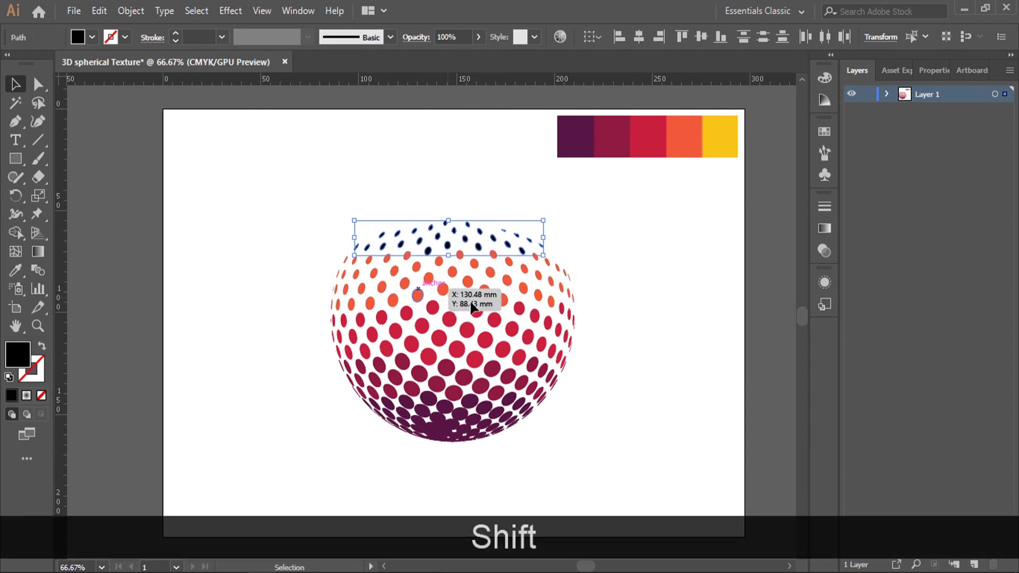
key(ctrl+g)
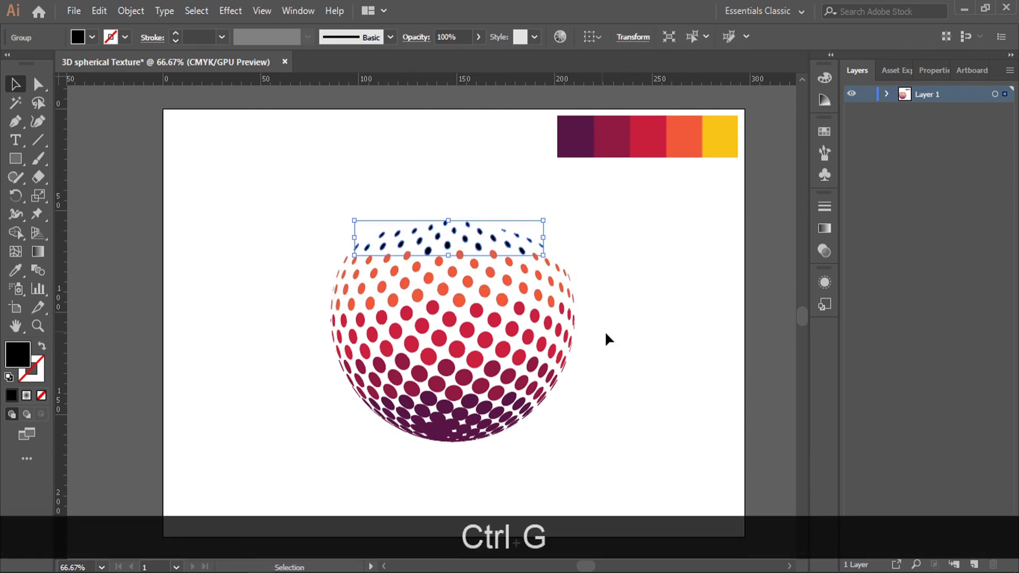
click(16, 272)
click(715, 140)
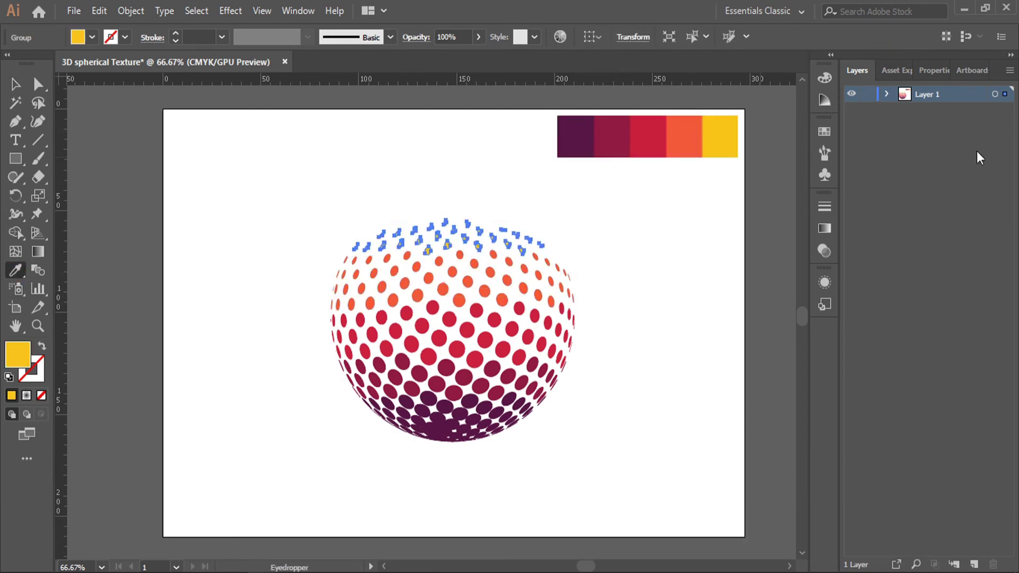
click(15, 83)
- Delete the five-colour palette image from the artboard's upper-right corner
click(425, 154)
click(565, 152)
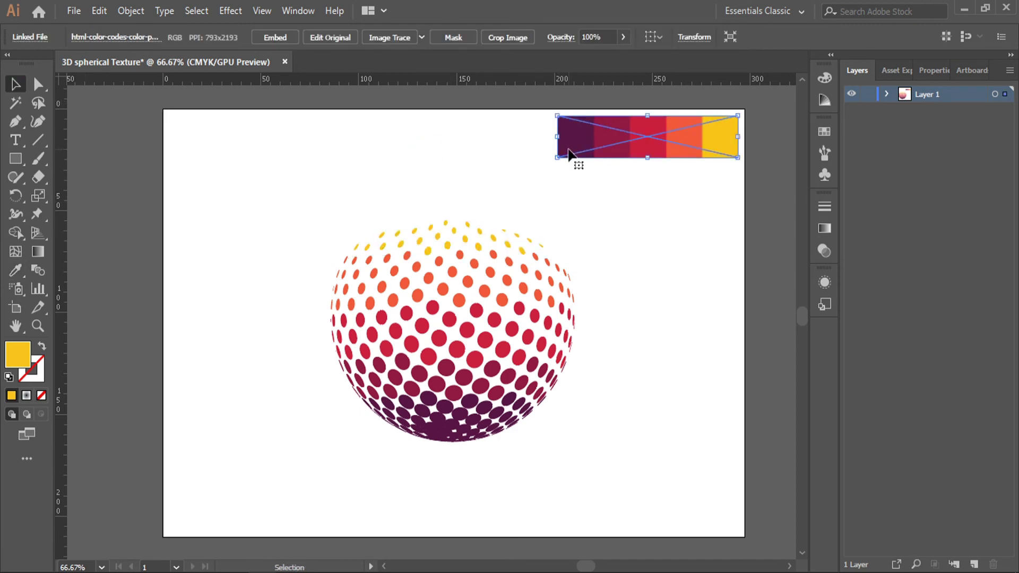
key(Delete)
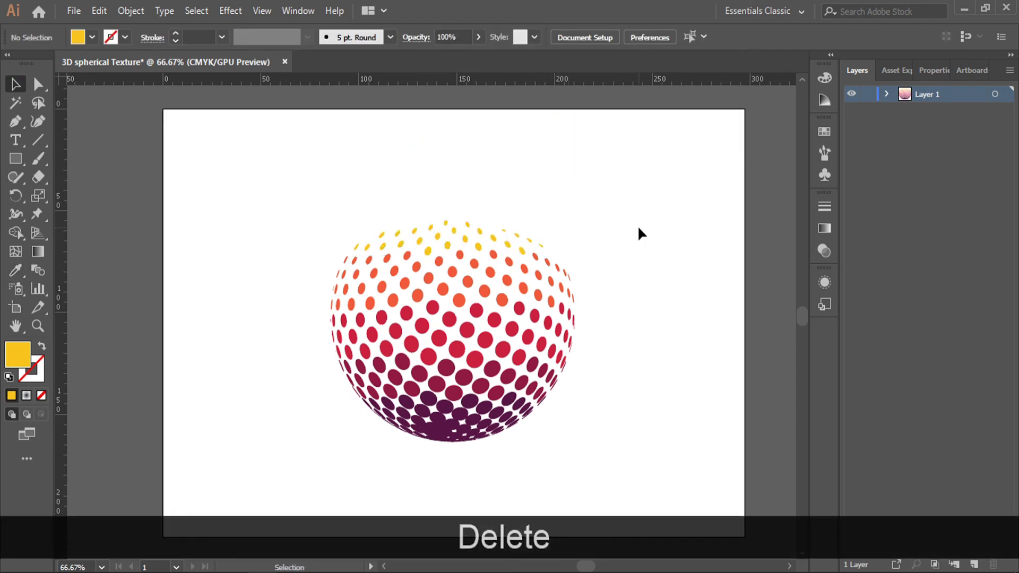
- Set the fill colour to black and draw a rectangle covering the whole artboard
scroll(629, 215, down, 1)
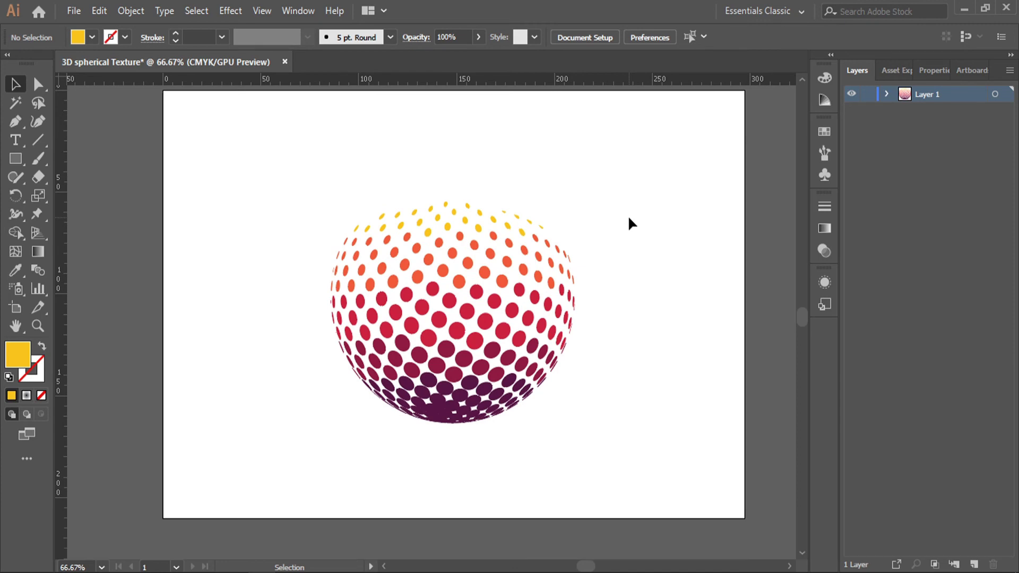
scroll(628, 218, down, 1)
drag(637, 202, 617, 199)
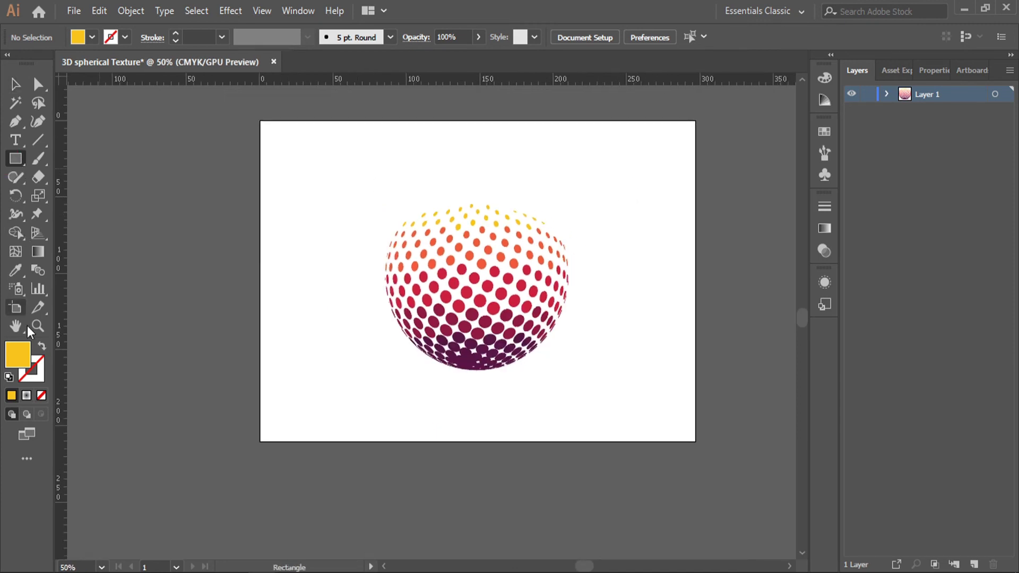
double_click(13, 351)
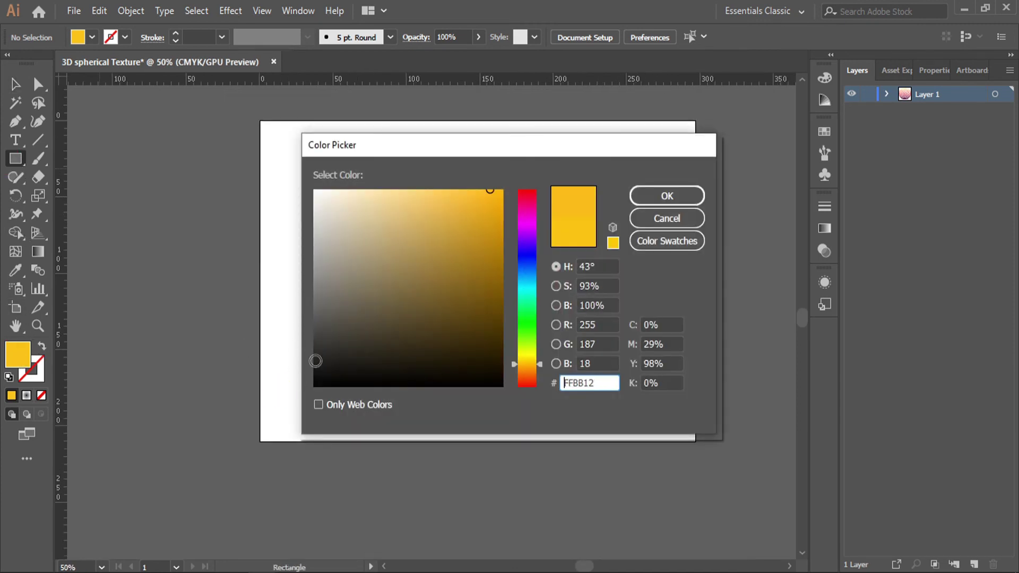
drag(315, 360, 303, 398)
click(658, 195)
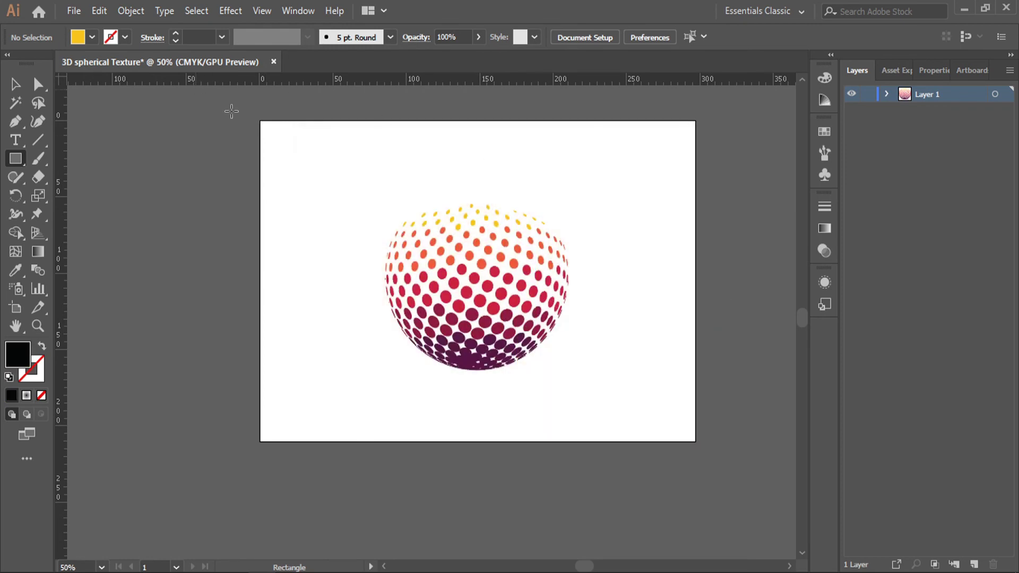
mouse_move(260, 119)
mouse_down()
mouse_move(607, 400)
mouse_move(690, 441)
mouse_move(691, 431)
mouse_up()
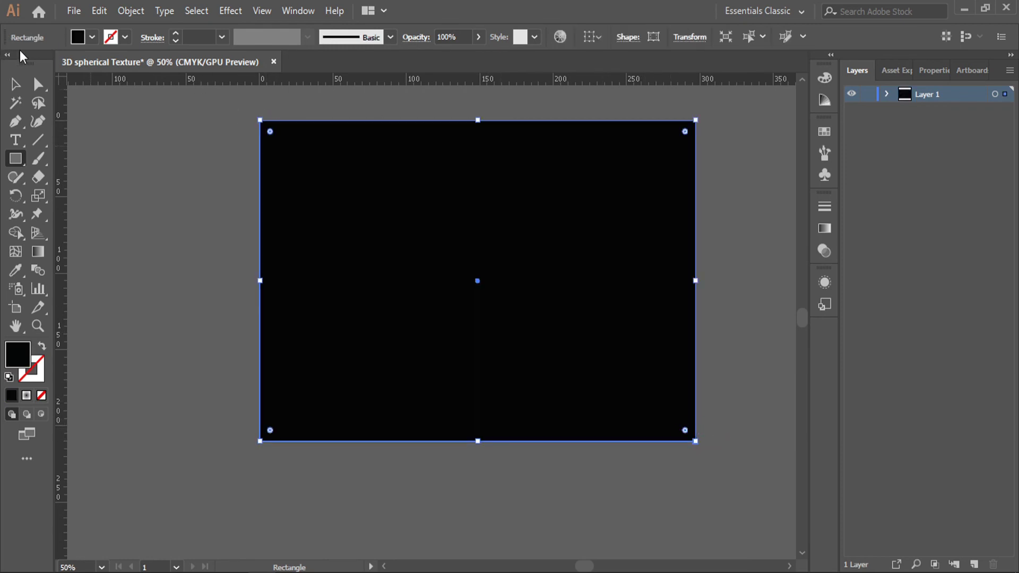
- Send the black rectangle to the back, behind the coloured dots
click(15, 84)
right_click(384, 152)
mouse_move(479, 395)
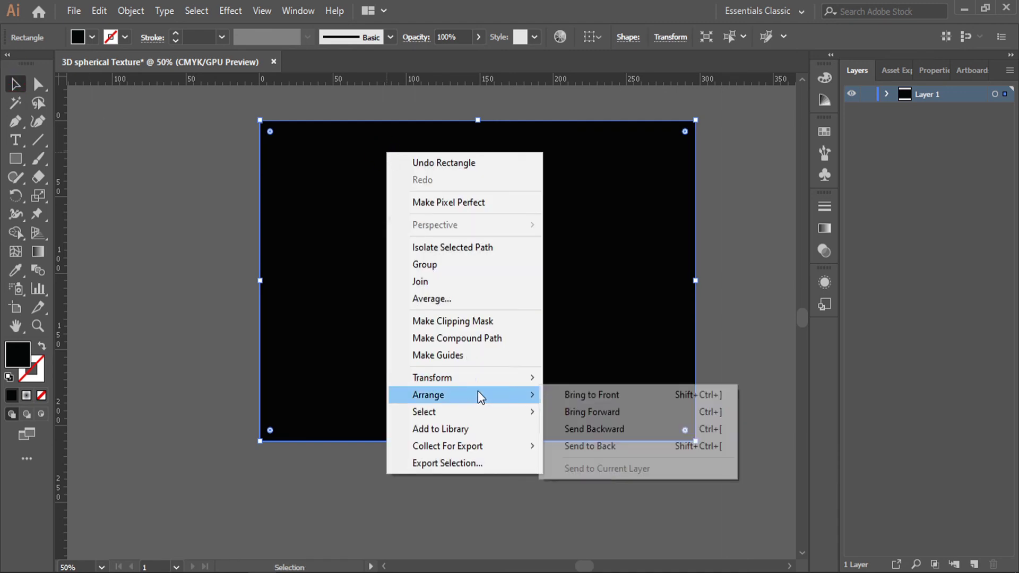
click(613, 445)
click(592, 479)
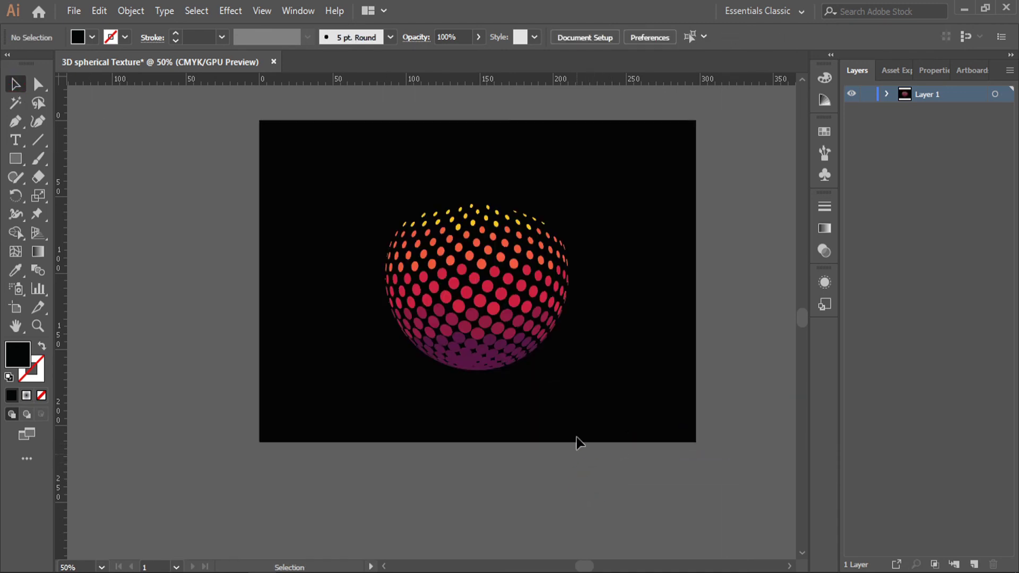
- Change the background rectangle's fill to dark blue, hex 01105B
click(666, 334)
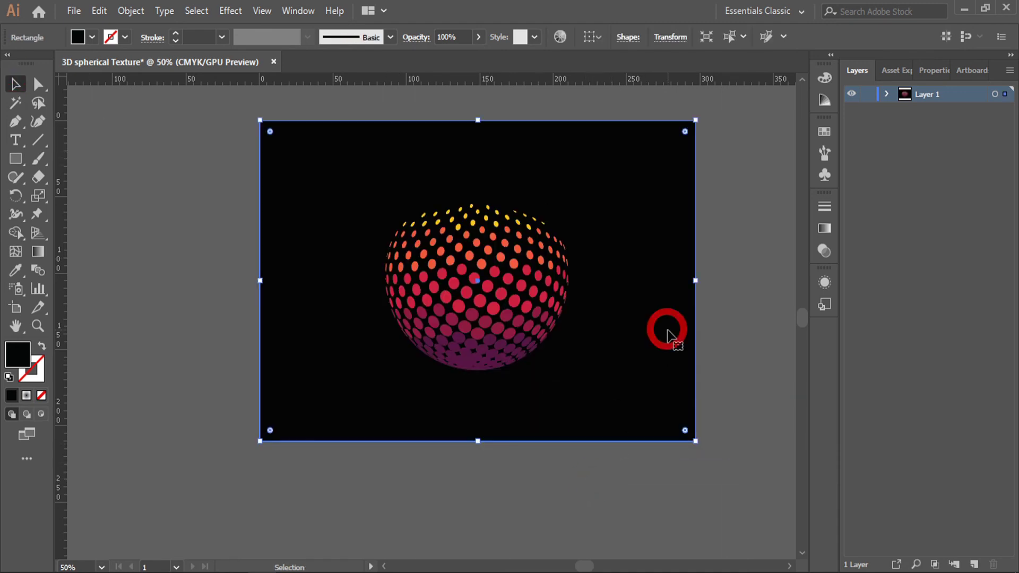
double_click(12, 361)
mouse_move(533, 332)
mouse_down()
mouse_move(530, 264)
mouse_move(531, 281)
mouse_up()
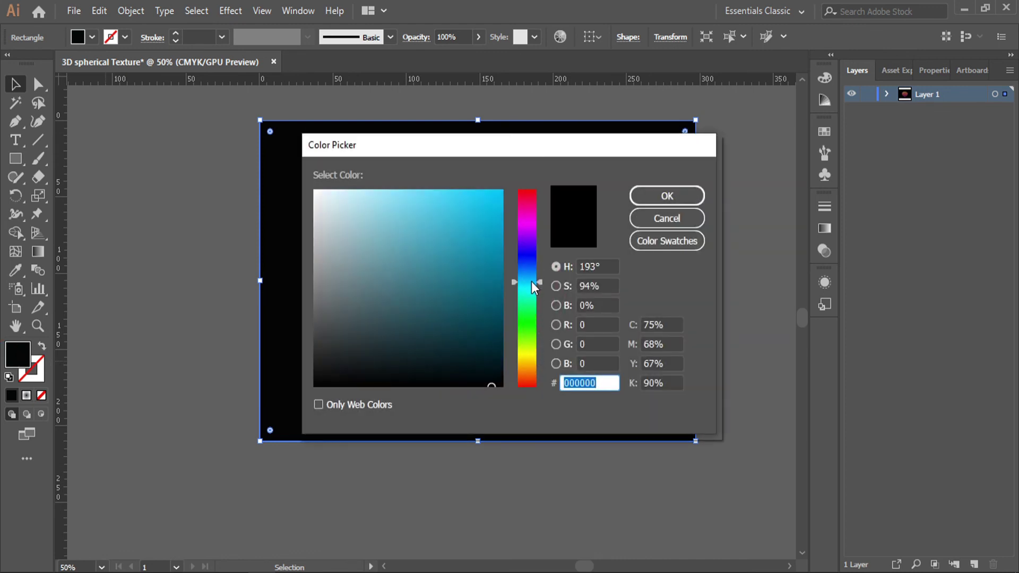
mouse_move(489, 328)
mouse_down()
mouse_move(486, 315)
mouse_move(500, 345)
mouse_move(500, 316)
mouse_up()
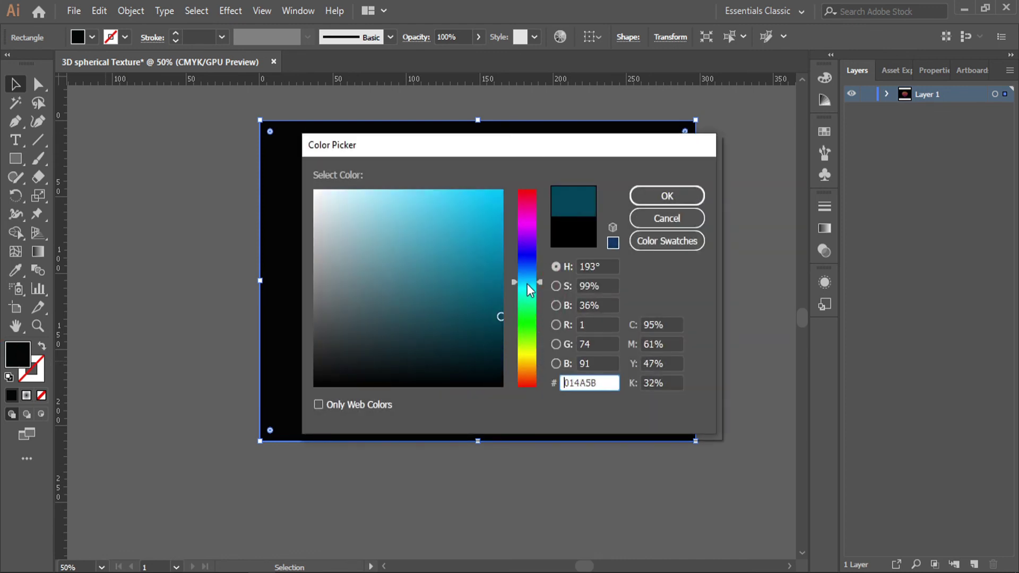
drag(530, 282, 530, 260)
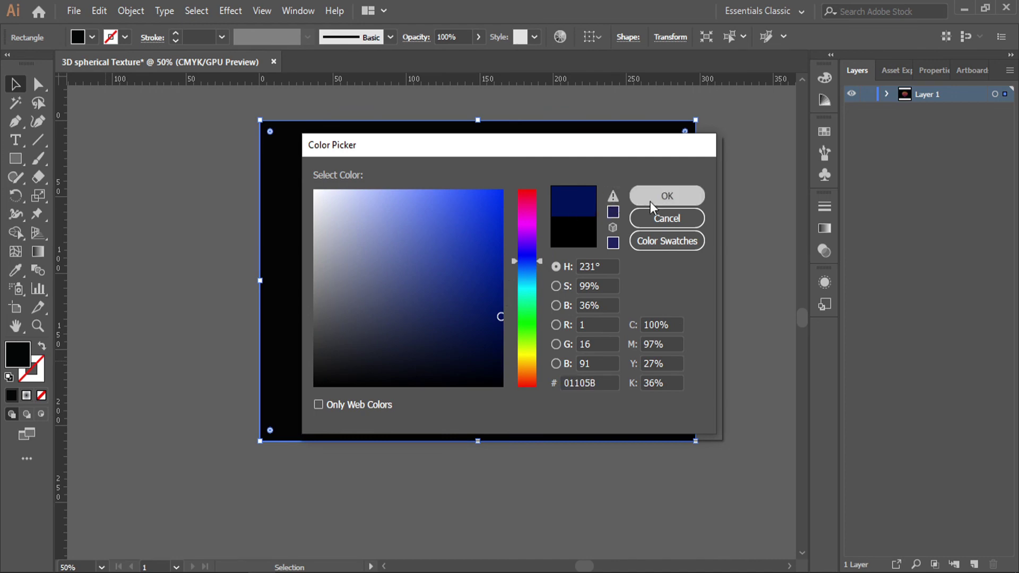
click(663, 197)
click(737, 185)
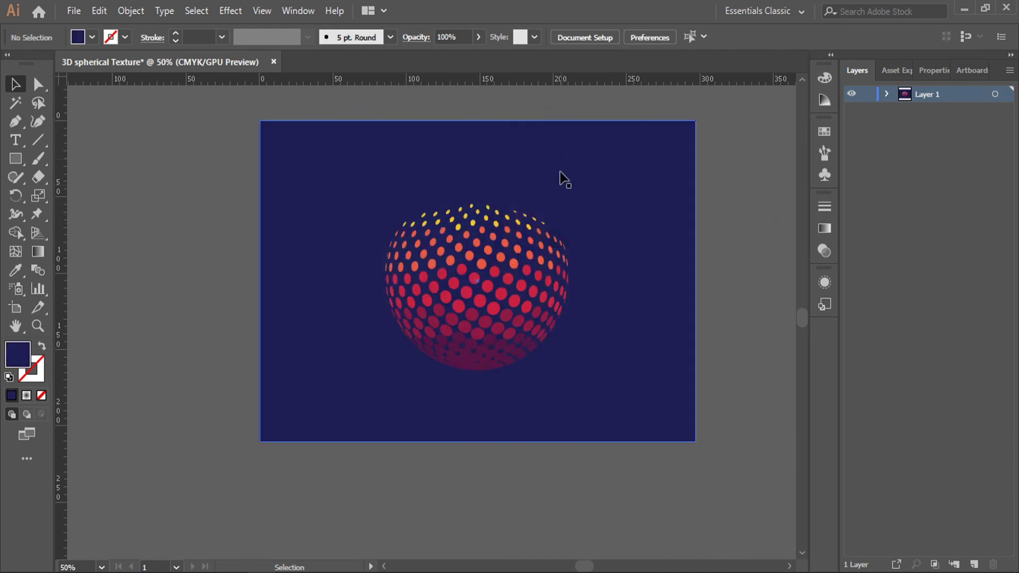
scroll(519, 290, up, 2)
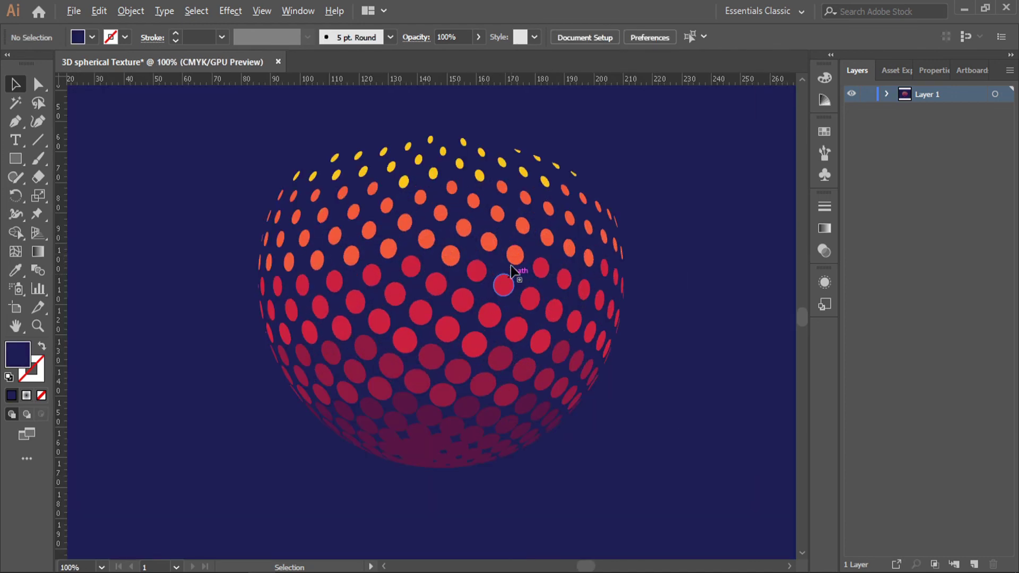